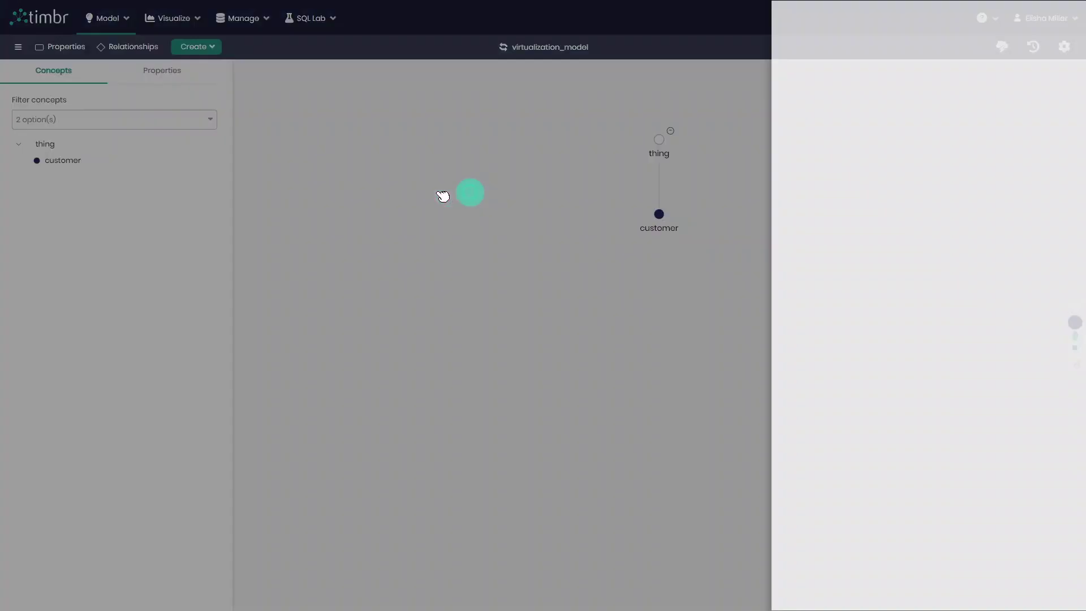
Create a concept named us_customer inheriting from customer, with a new STRING property named customer_segment
type("us_customer")
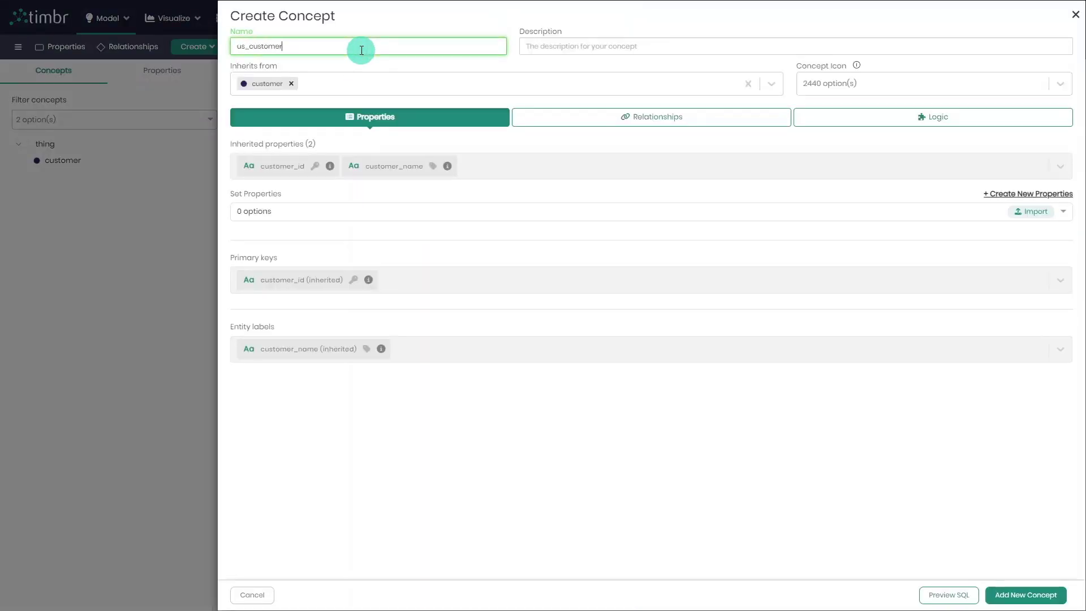
left_click(1018, 194)
left_click(805, 281)
type("customer_segment")
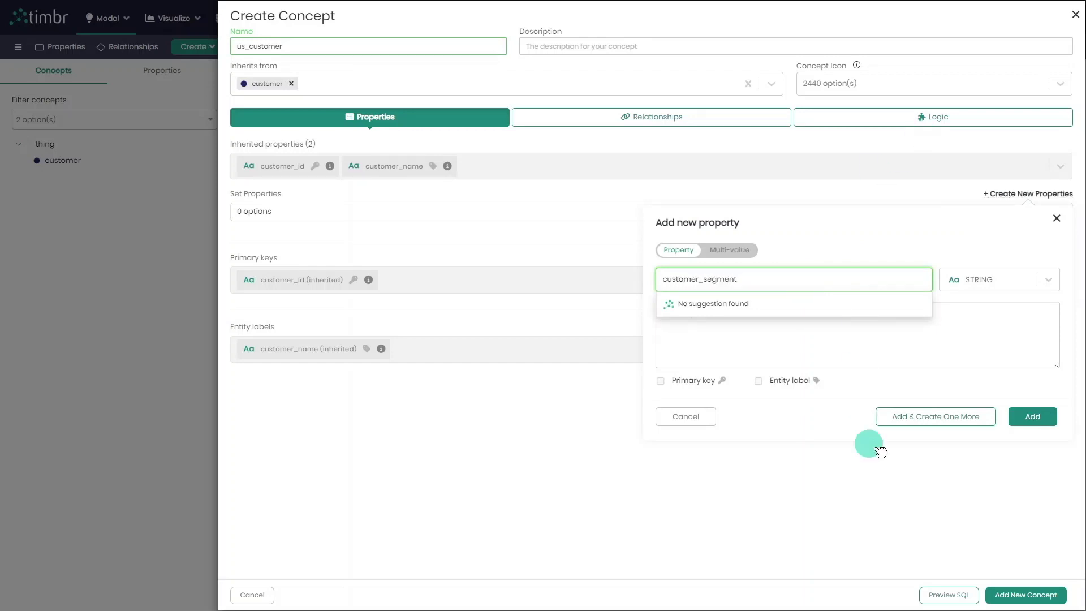
left_click(1033, 416)
left_click(1026, 595)
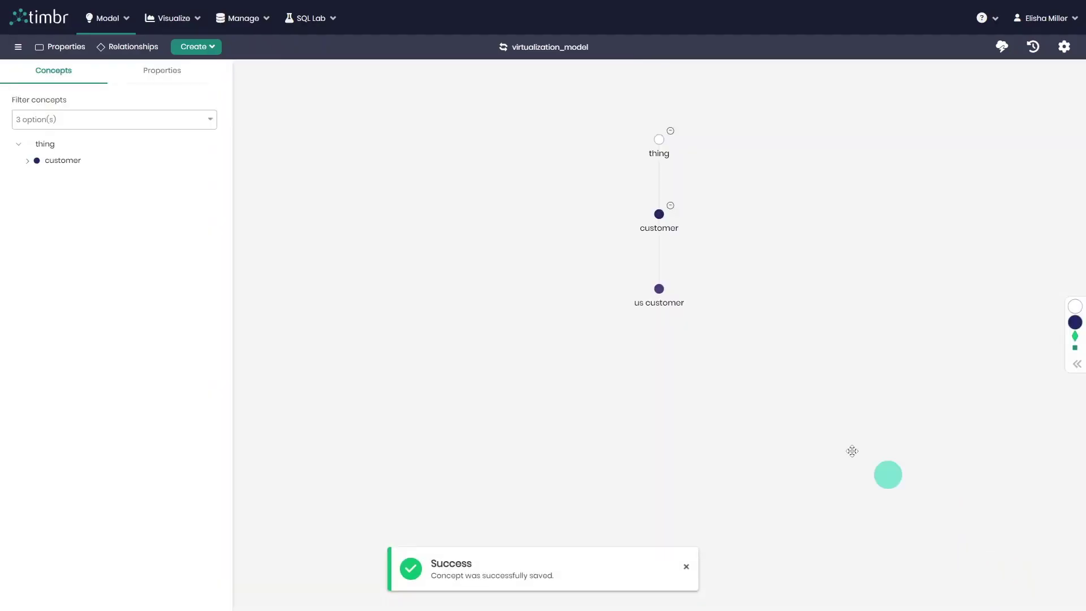
Start a new concept mapping for us_customer using the mysql datasource
left_click(661, 305)
left_click(724, 432)
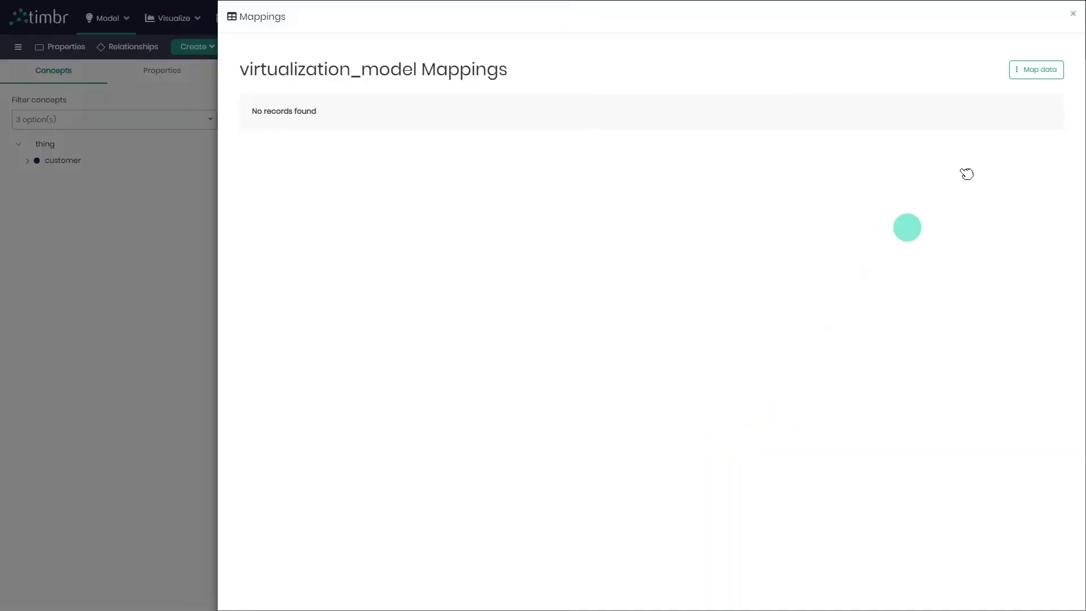
left_click(1038, 70)
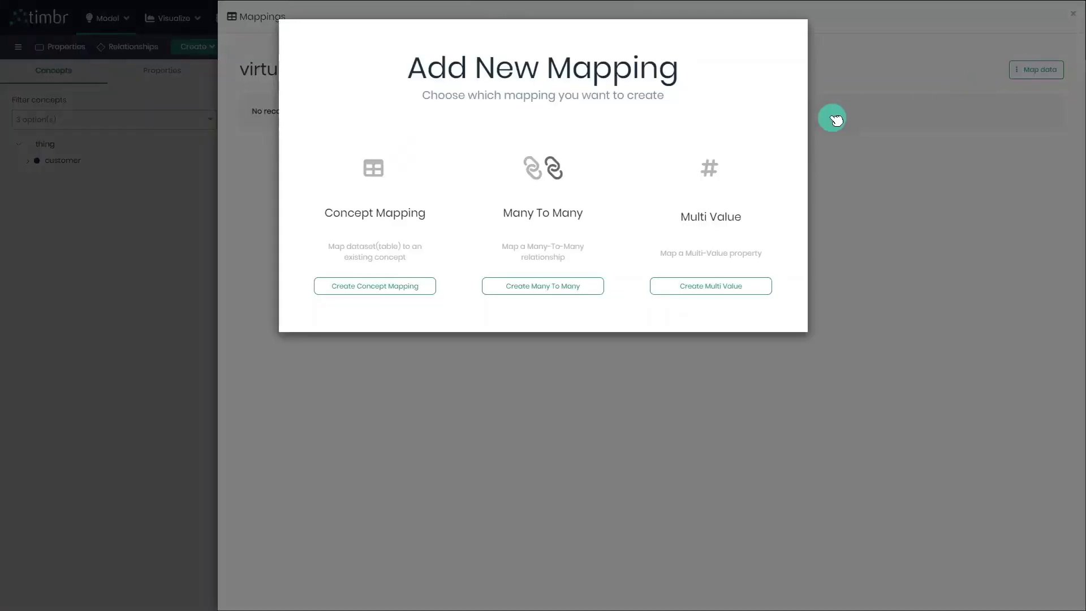
left_click(371, 222)
left_click(362, 217)
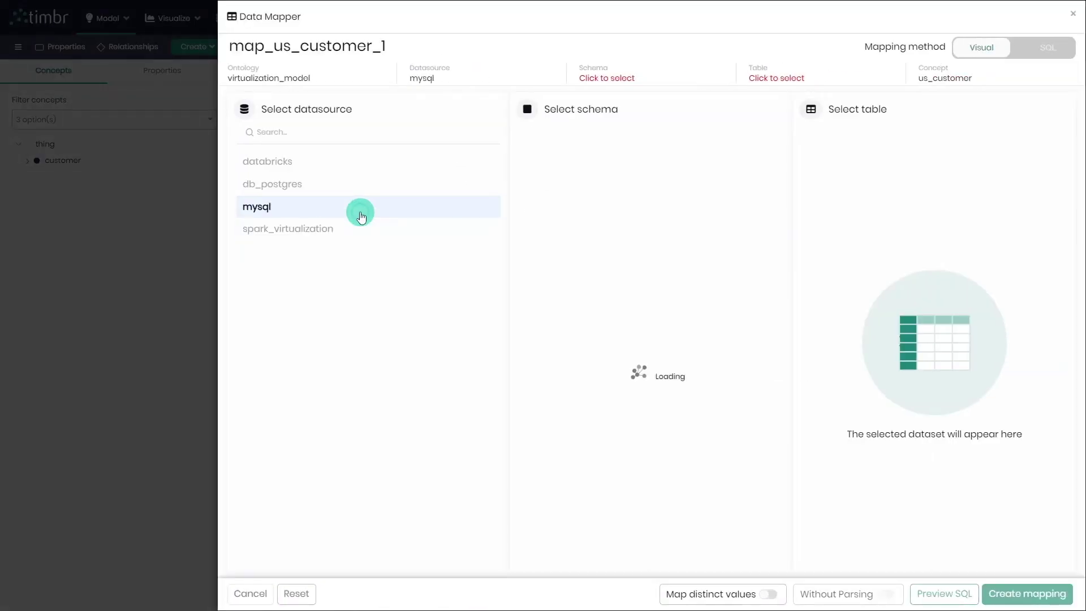
Map the customer table of the sales schema to us_customer with all suggested column matches and create the mapping
left_click(608, 136)
type("sa")
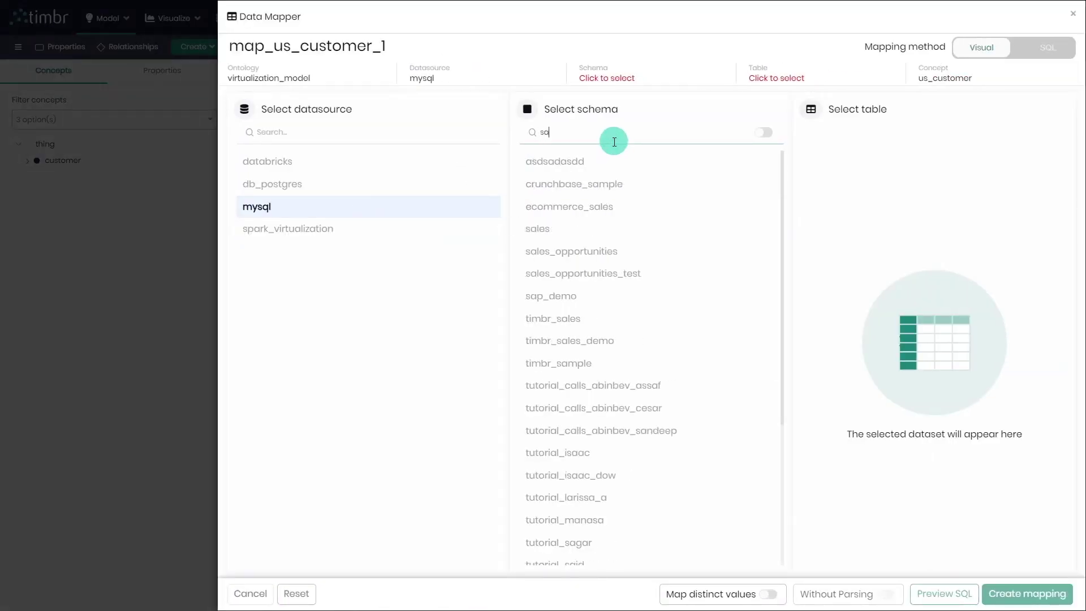
left_click(588, 230)
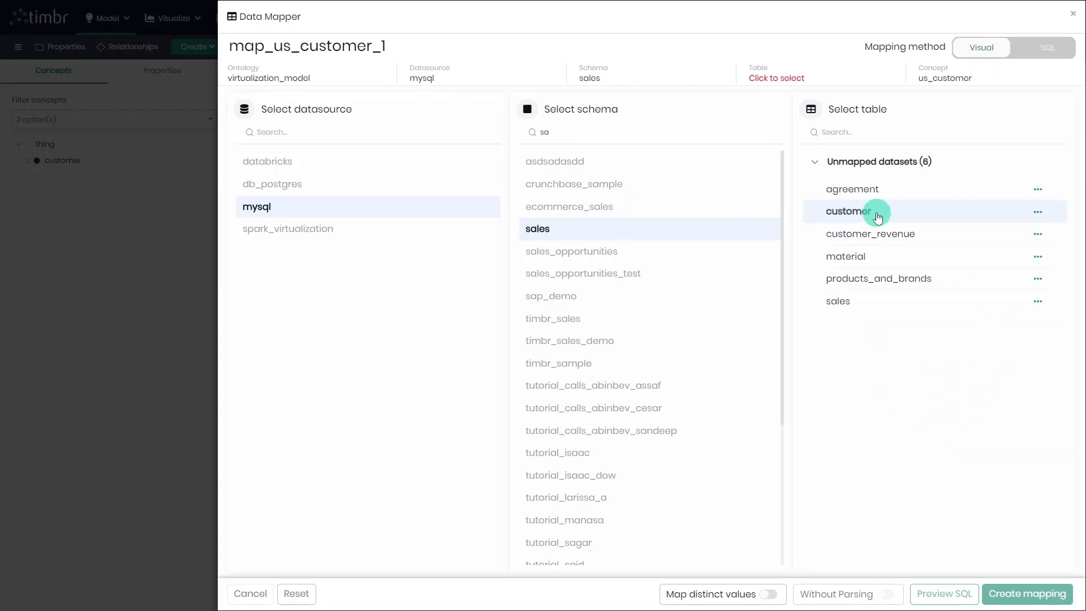
left_click(878, 213)
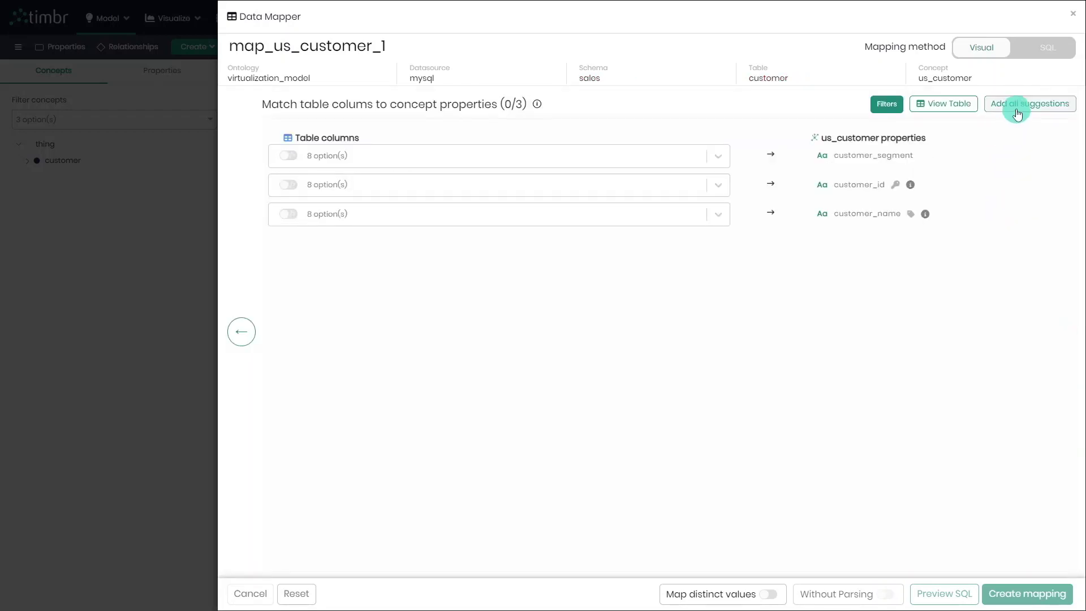
left_click(1016, 110)
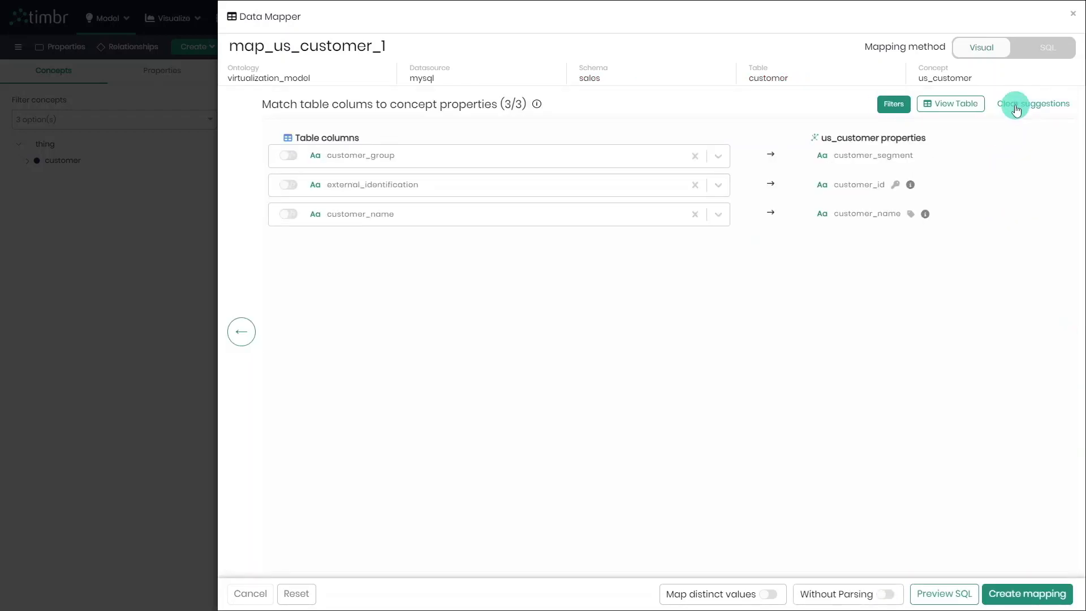
left_click(1025, 593)
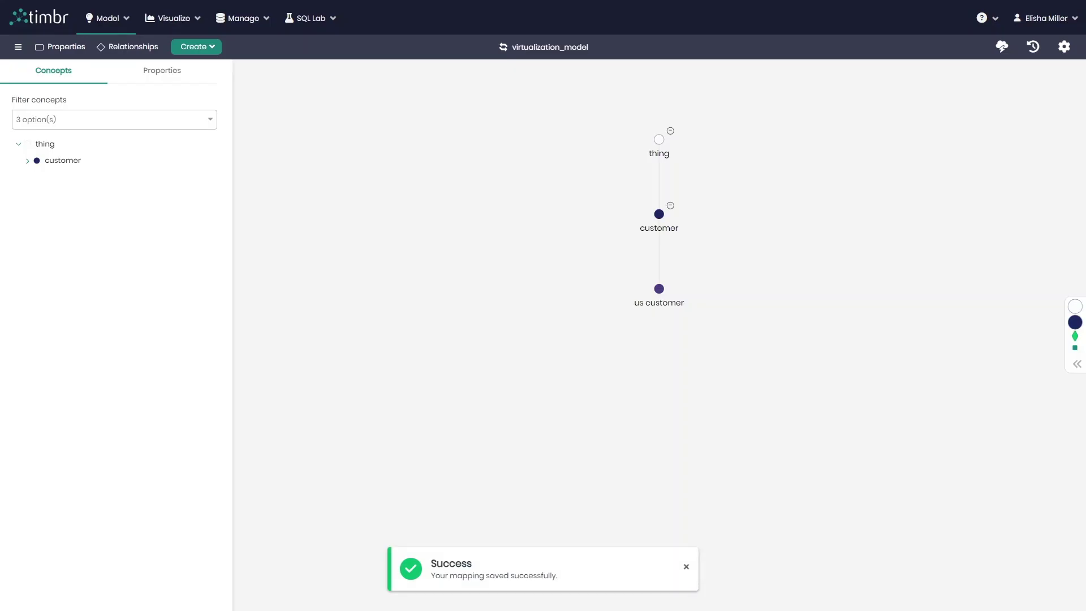
Fetch the customer concept's sample data and look through the rows to check which entity types they come from
left_click(659, 213)
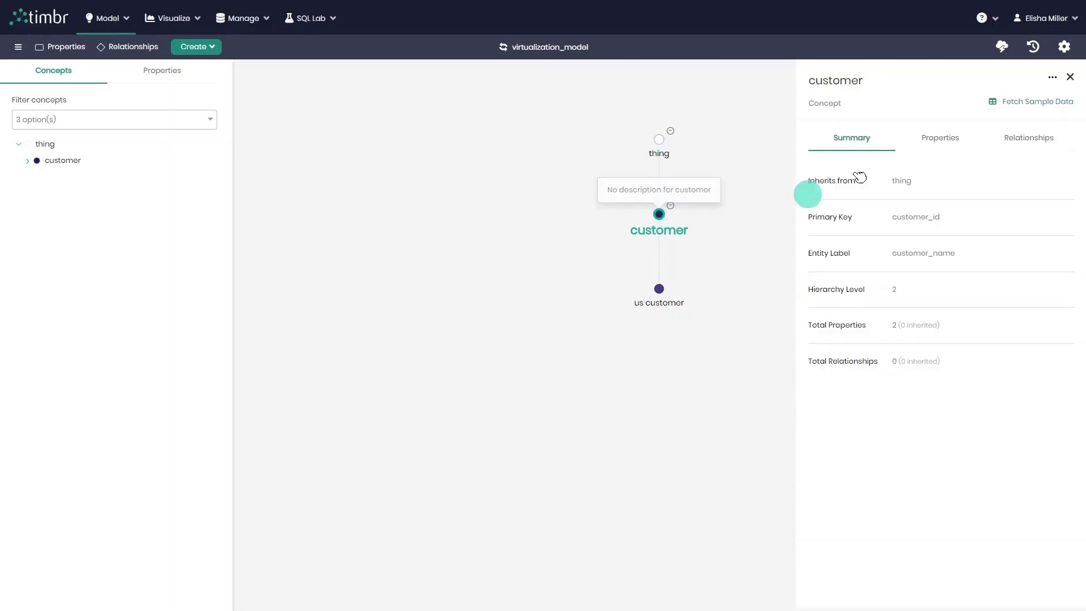
left_click(1017, 105)
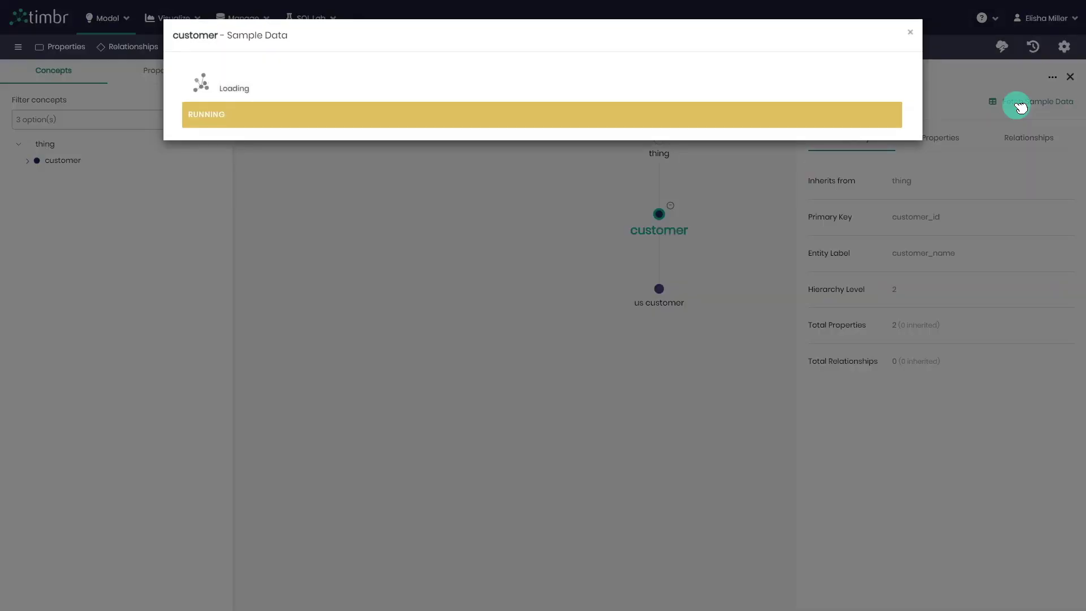
scroll(585, 232, "down", 5)
scroll(600, 211, "down", 2)
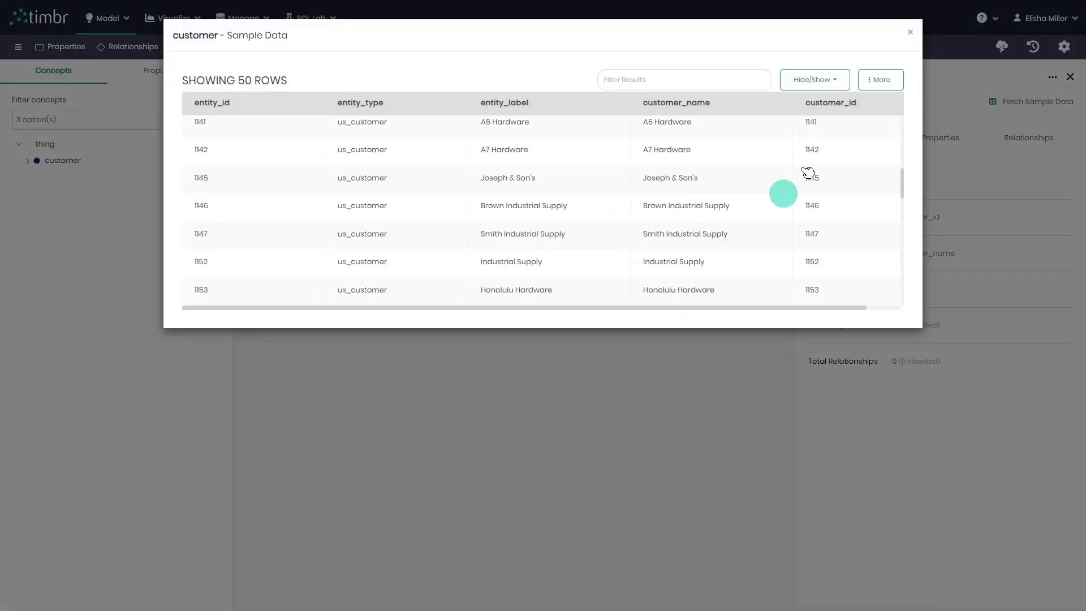
left_click(909, 34)
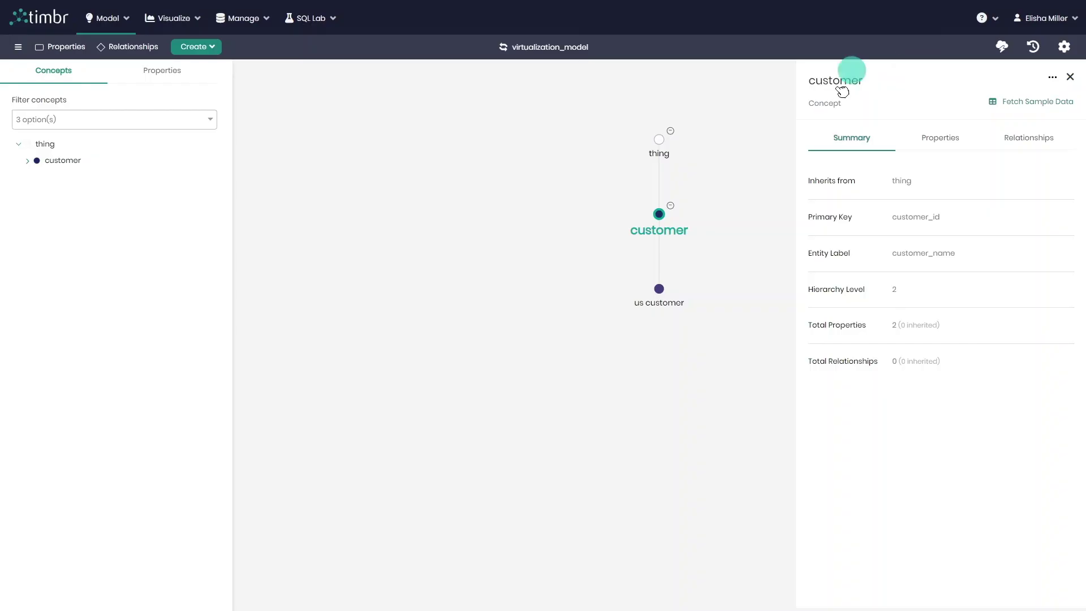
Start a new concept inheriting from customer and name it eu_customer
right_click(663, 220)
left_click(778, 223)
left_click(841, 226)
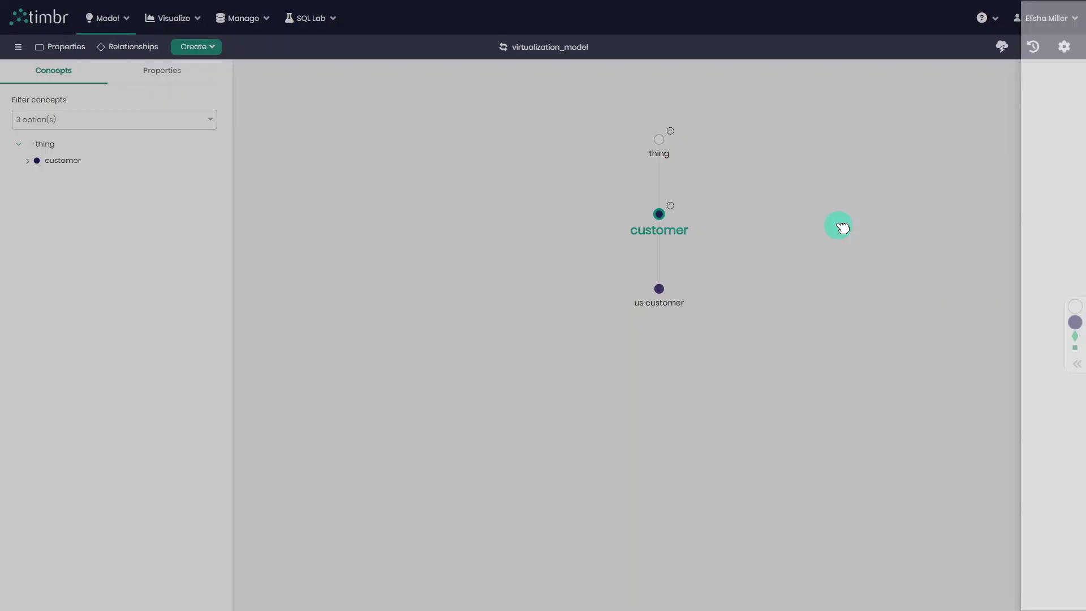
left_click(344, 45)
type("eu_customer")
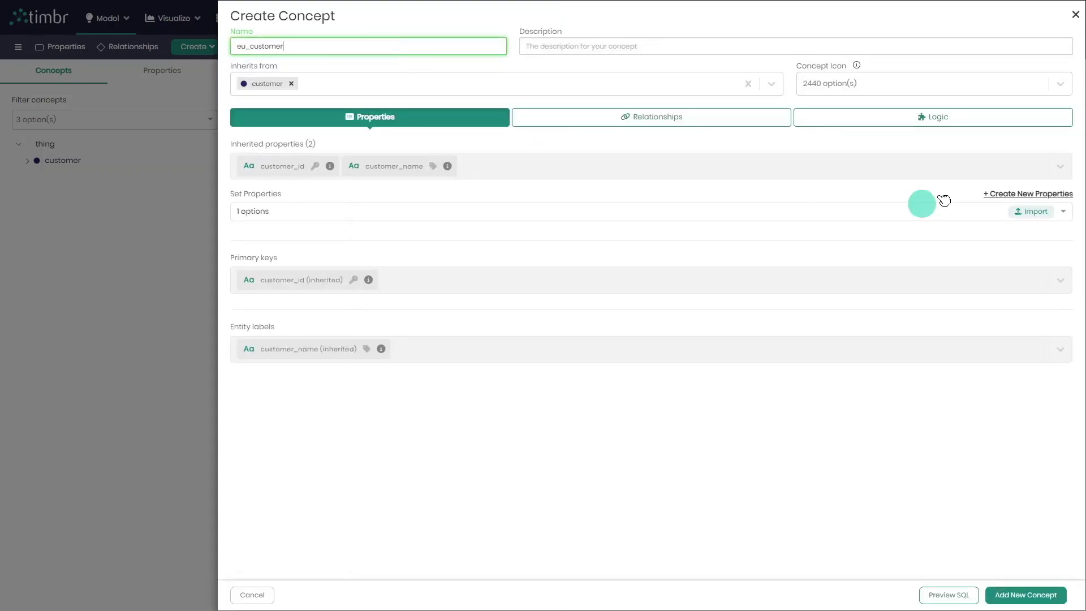
Add a new STRING property named gender to eu_customer and save the concept
left_click(1012, 193)
left_click(815, 283)
type("gend")
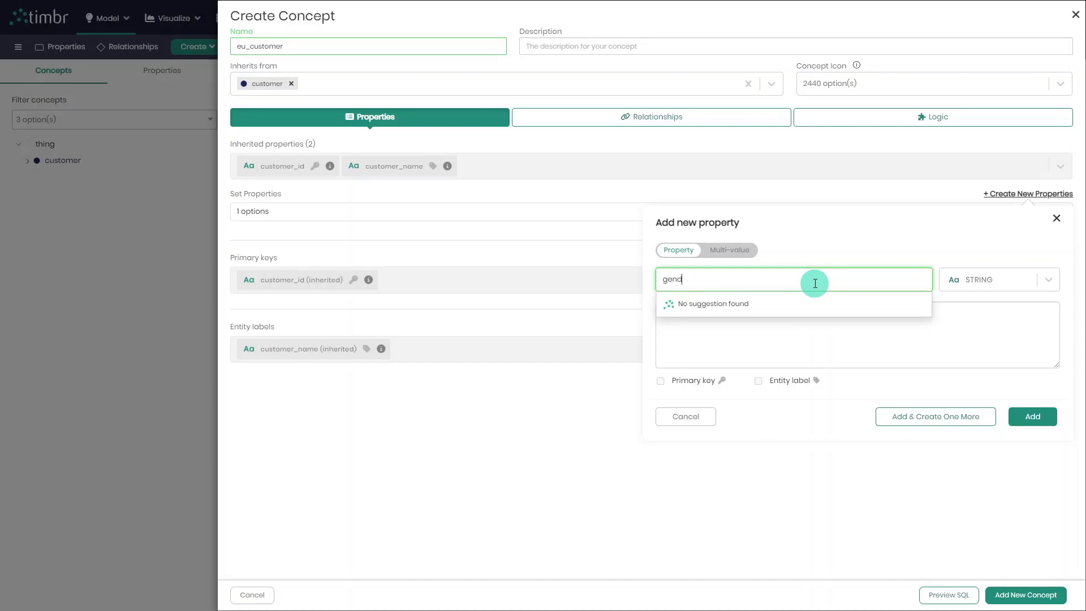
type("er")
left_click(1033, 416)
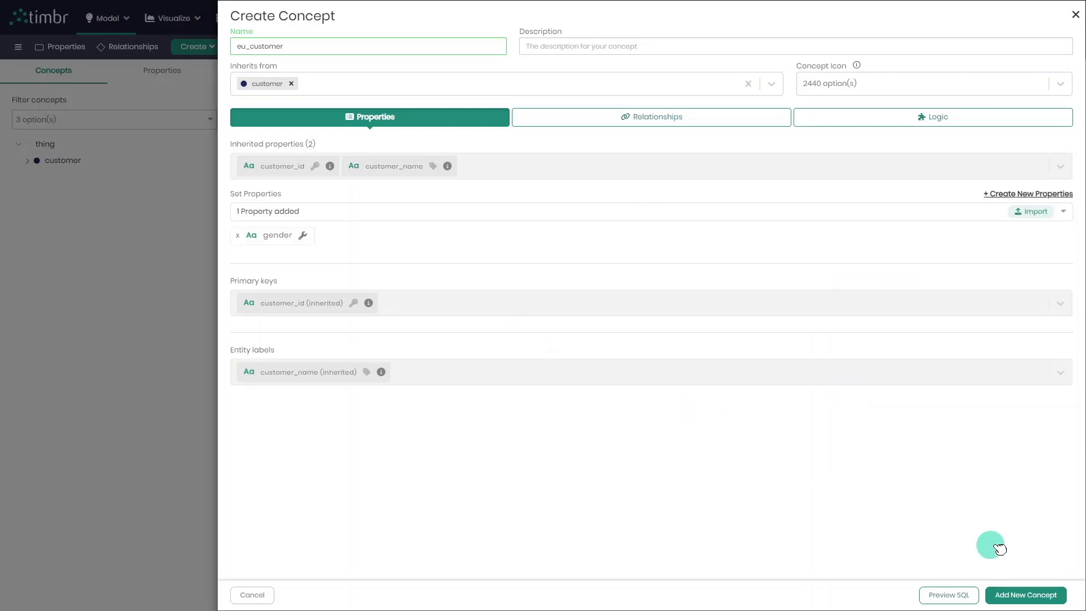
left_click(1043, 593)
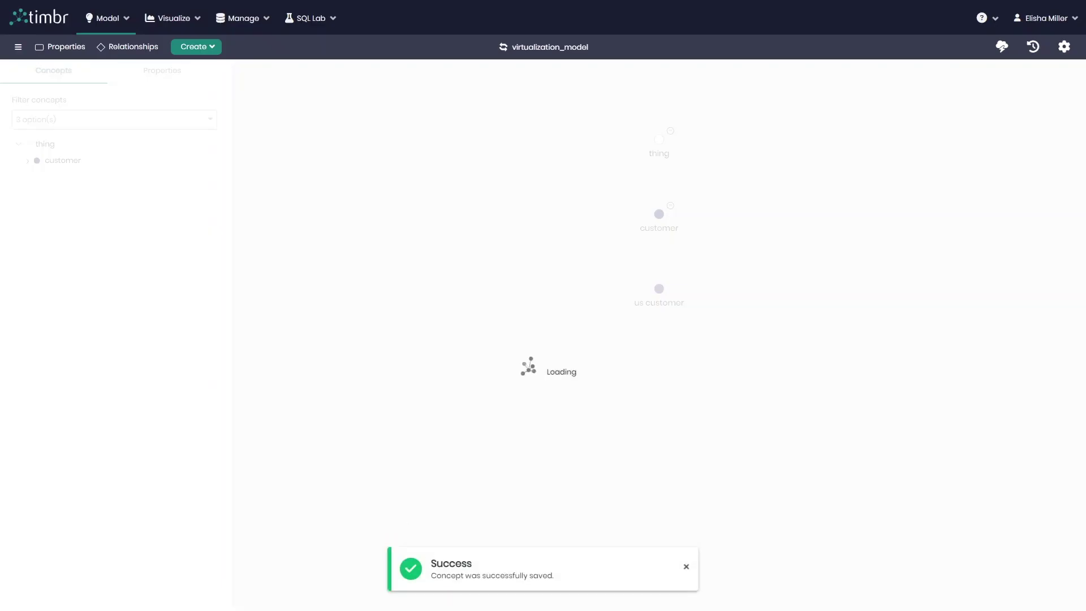
Start a new concept mapping for eu_customer using the db_postgres datasource
left_click(621, 289)
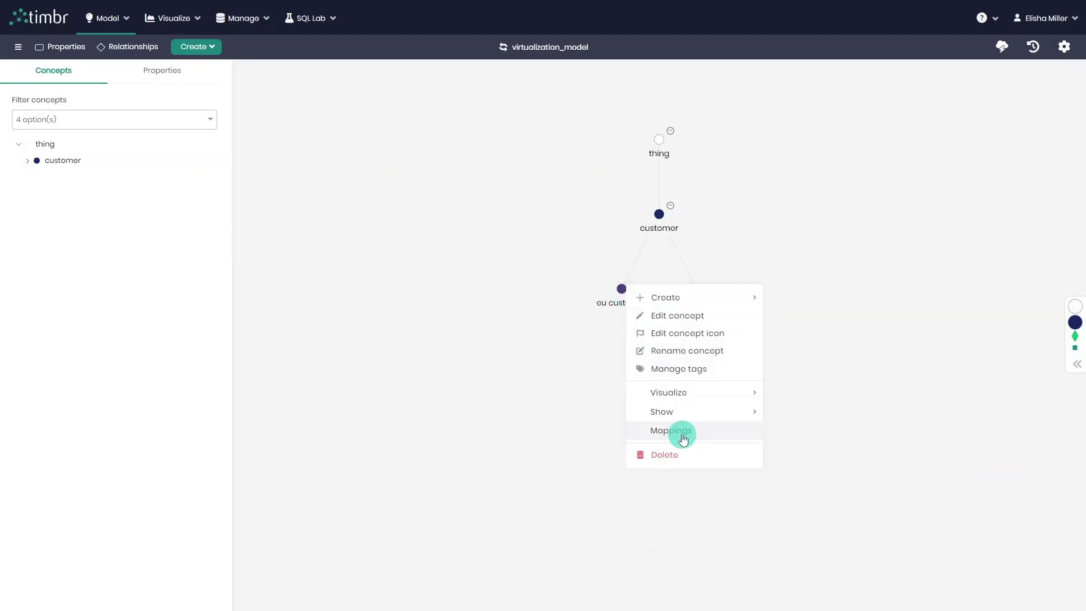
left_click(683, 438)
left_click(1037, 69)
left_click(392, 222)
left_click(350, 190)
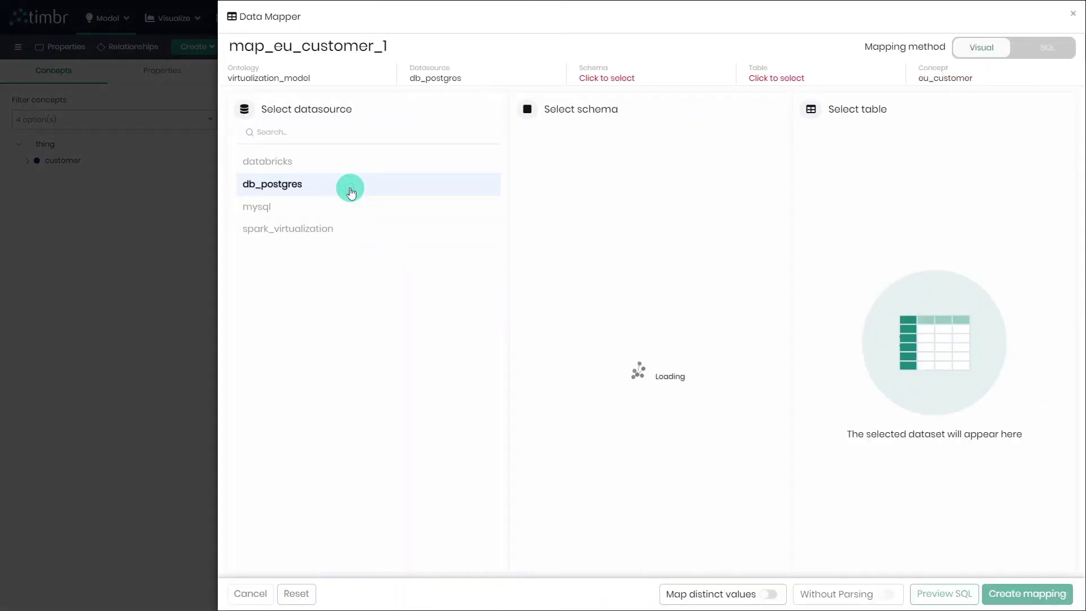
Create the mapping from public.person, matching gender to p_gender, customer_id to CAST(`p_personid` AS string) and customer_name to CONCAT(p_firstname, ' ', p_lastname)
left_click(543, 296)
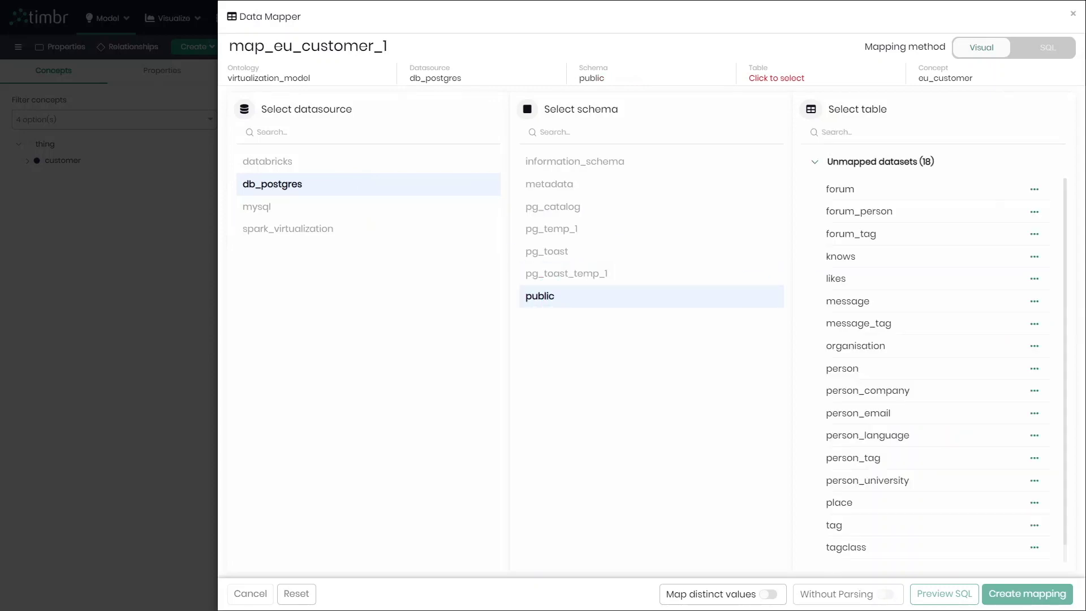
left_click(905, 371)
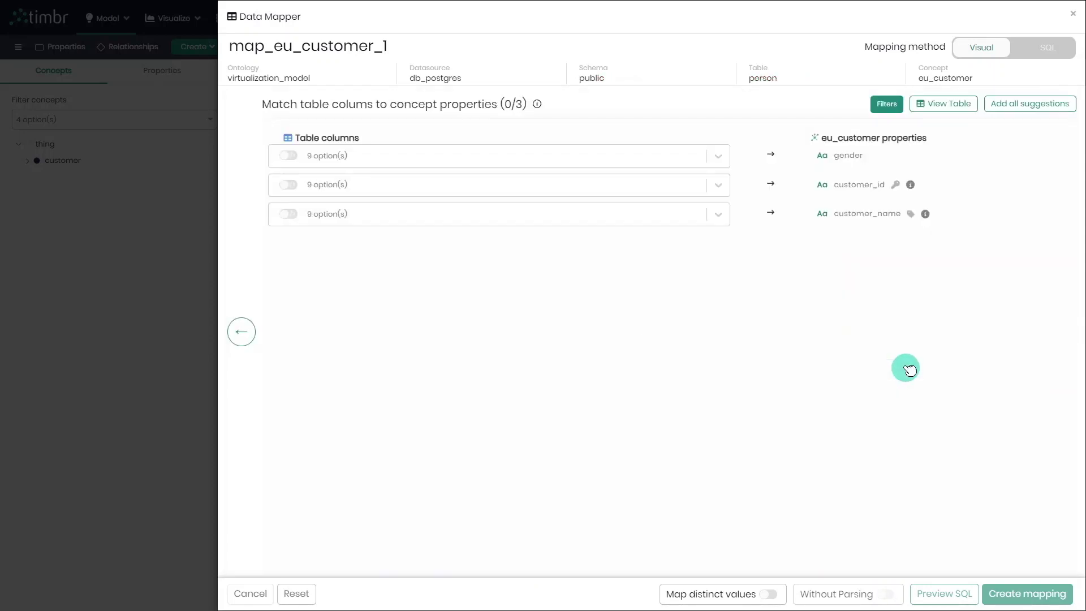
left_click(1012, 103)
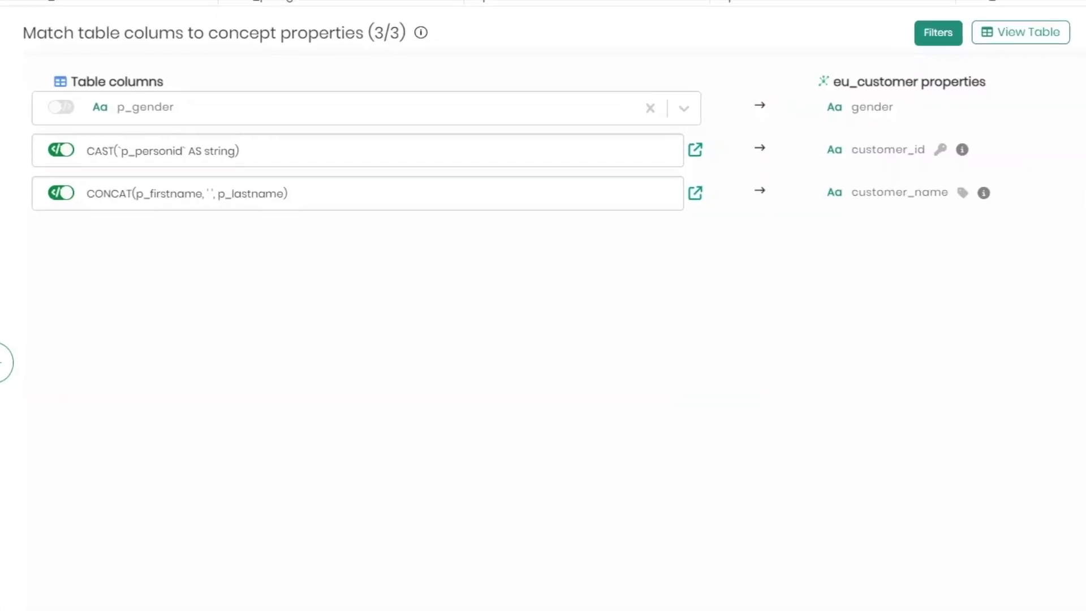
left_click(1035, 594)
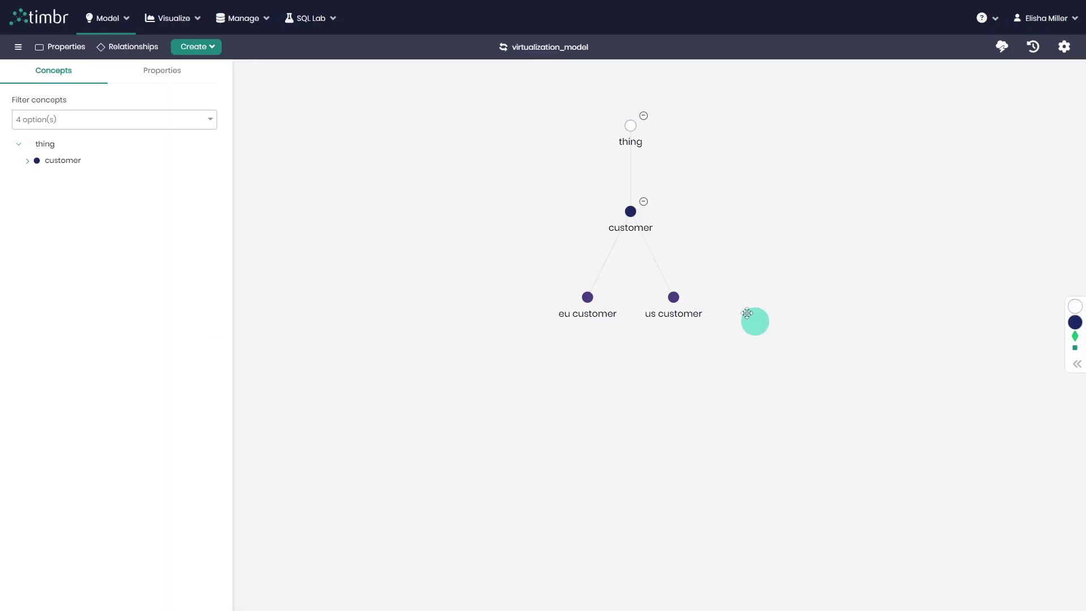
Review the direct and inherited properties of the customer, us customer and eu customer concepts
left_click(635, 217)
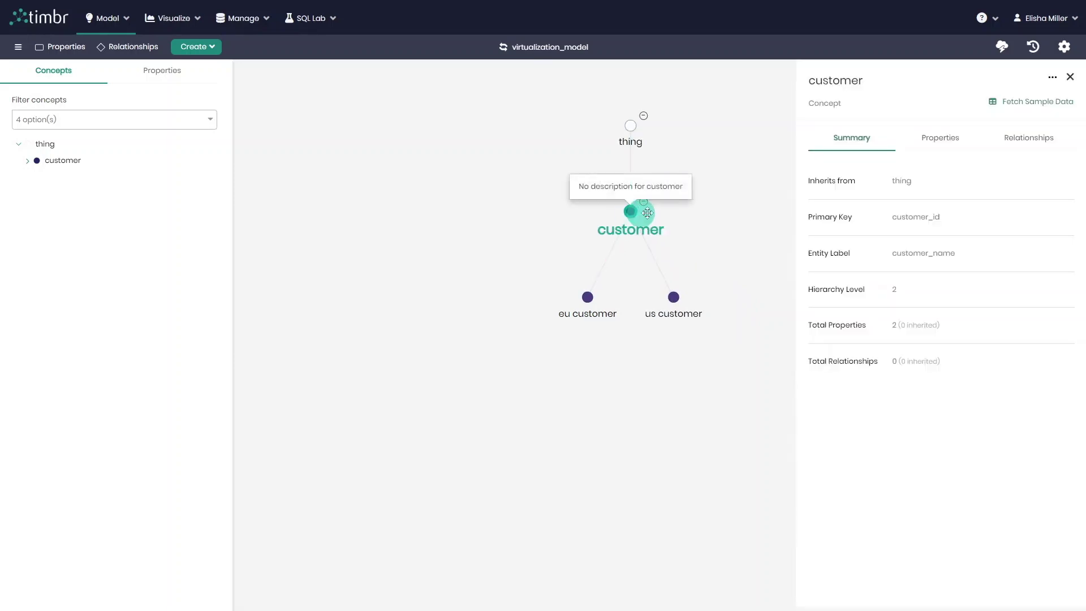
left_click(941, 139)
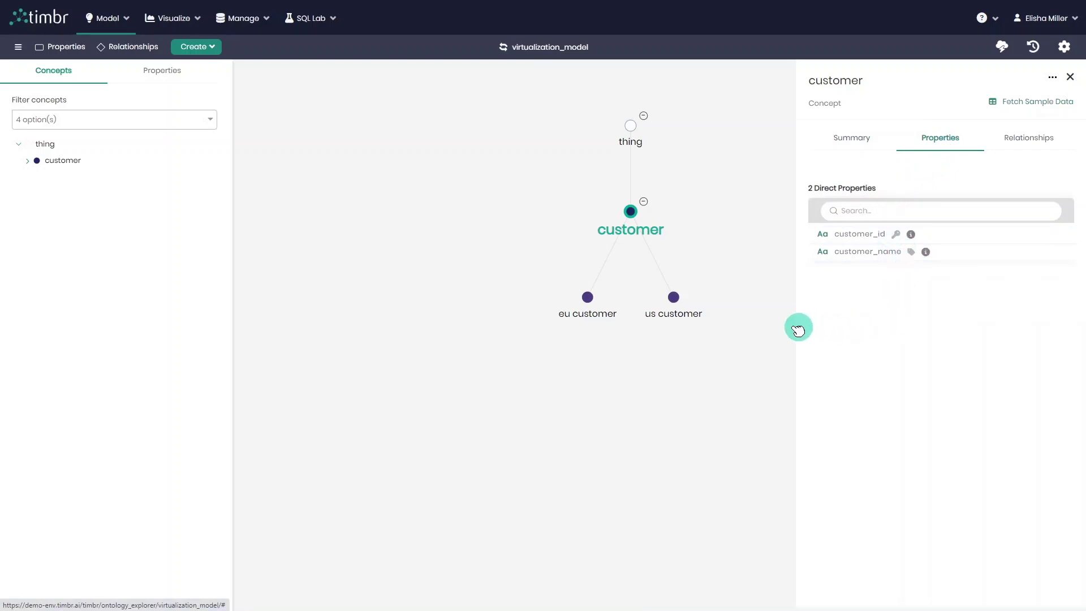
mouse_move(677, 306)
left_click(678, 303)
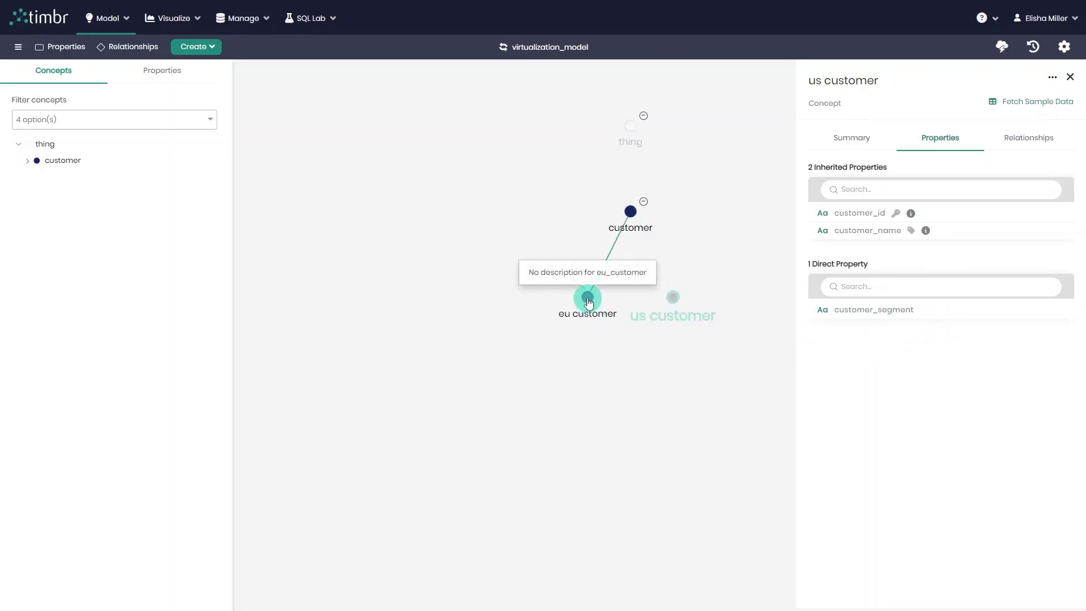
left_click(822, 310)
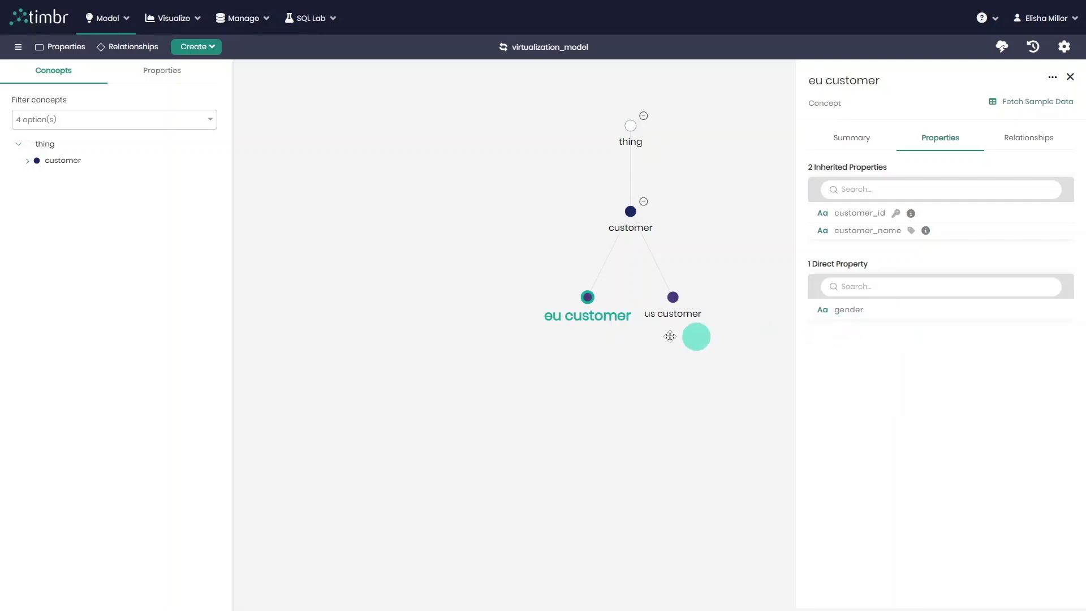
View the knowledge lineage graph of the customer concept down to its mappings, tables and datasources, and close it
right_click(632, 209)
mouse_move(727, 323)
left_click(842, 357)
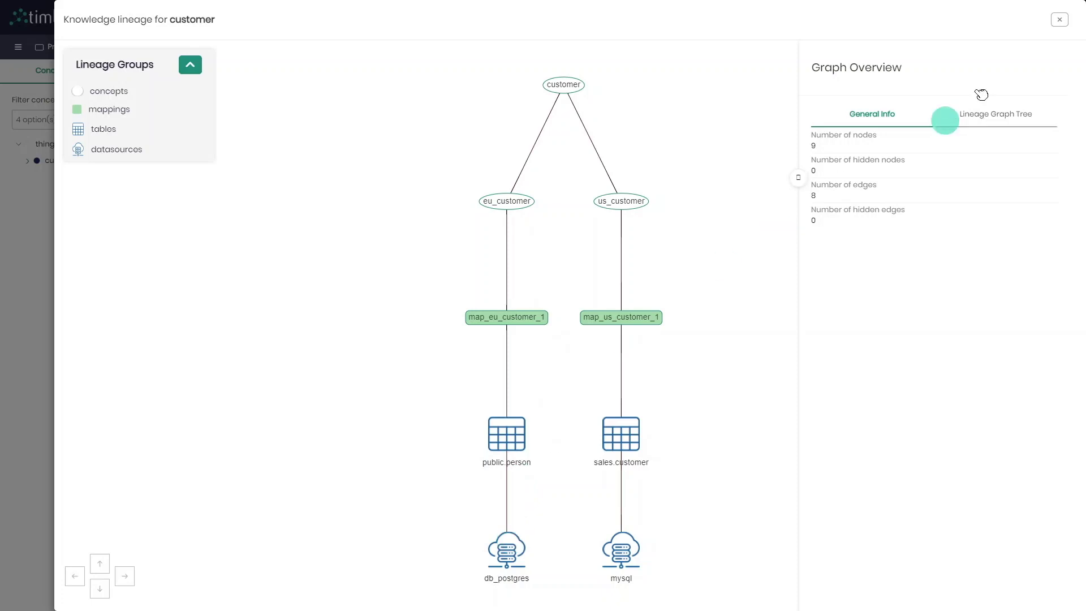
left_click(1060, 21)
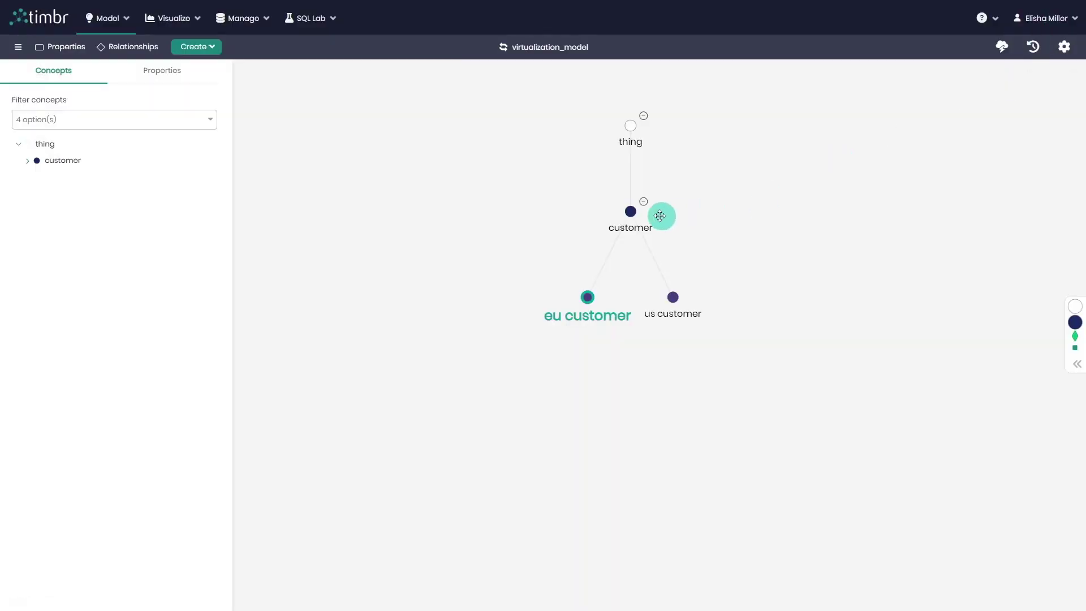
Fetch the customer concept's sample data again and examine the eu_customer records
left_click(635, 215)
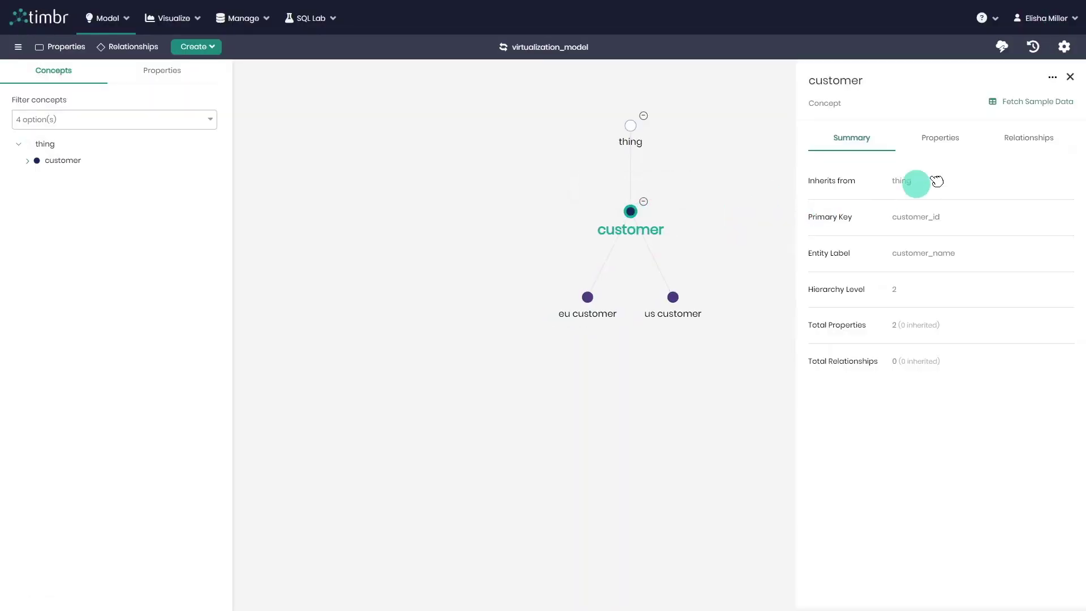
left_click(1019, 109)
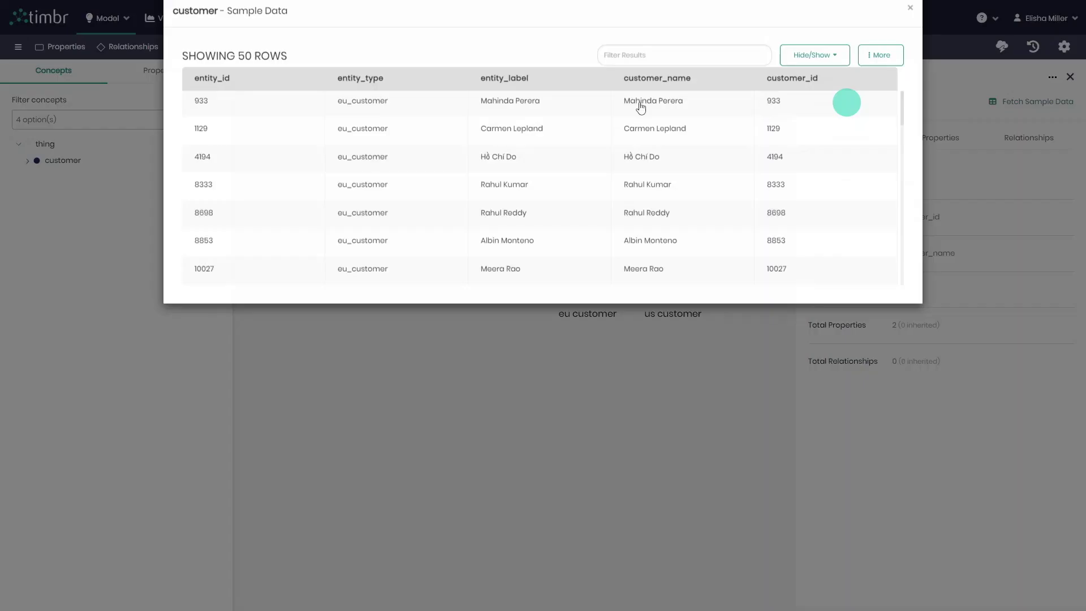
scroll(616, 130, "down", 5)
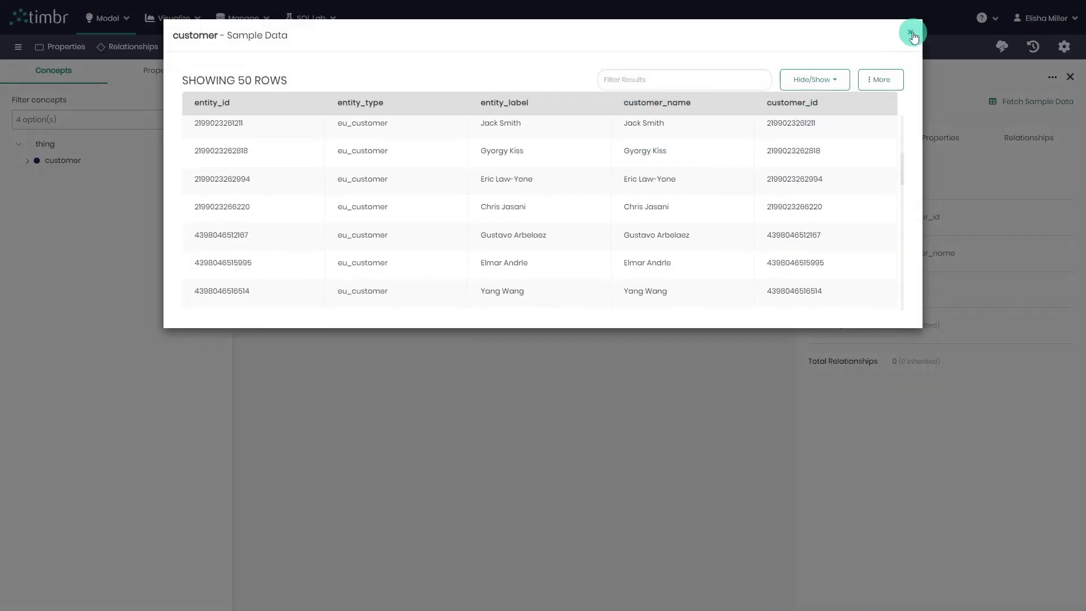
Close the sample data and open the SQL editor with the virtualization_model knowledge graph selected
left_click(911, 33)
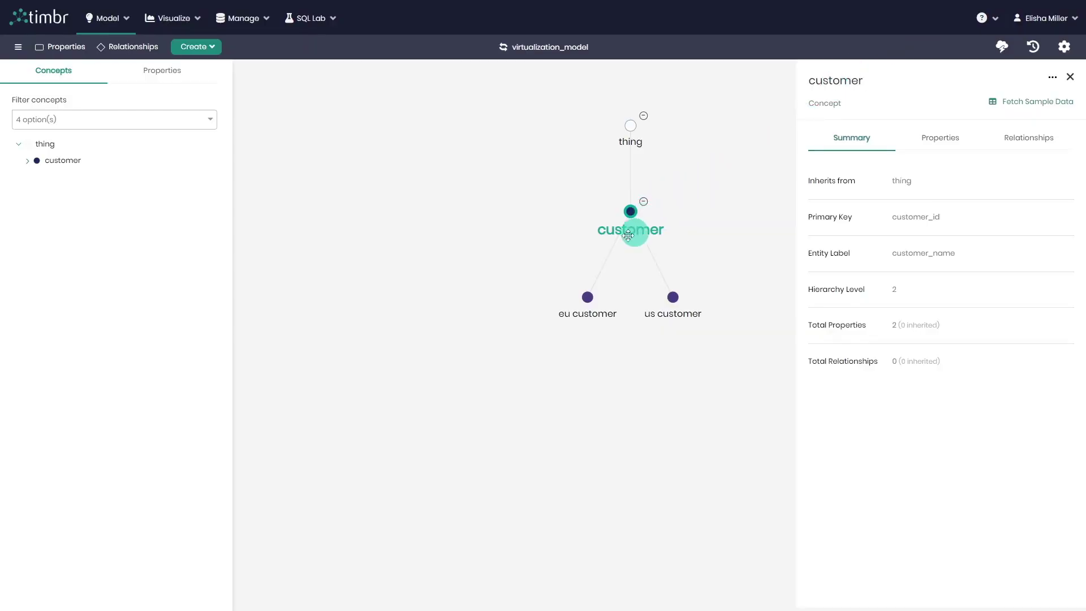
left_click(311, 18)
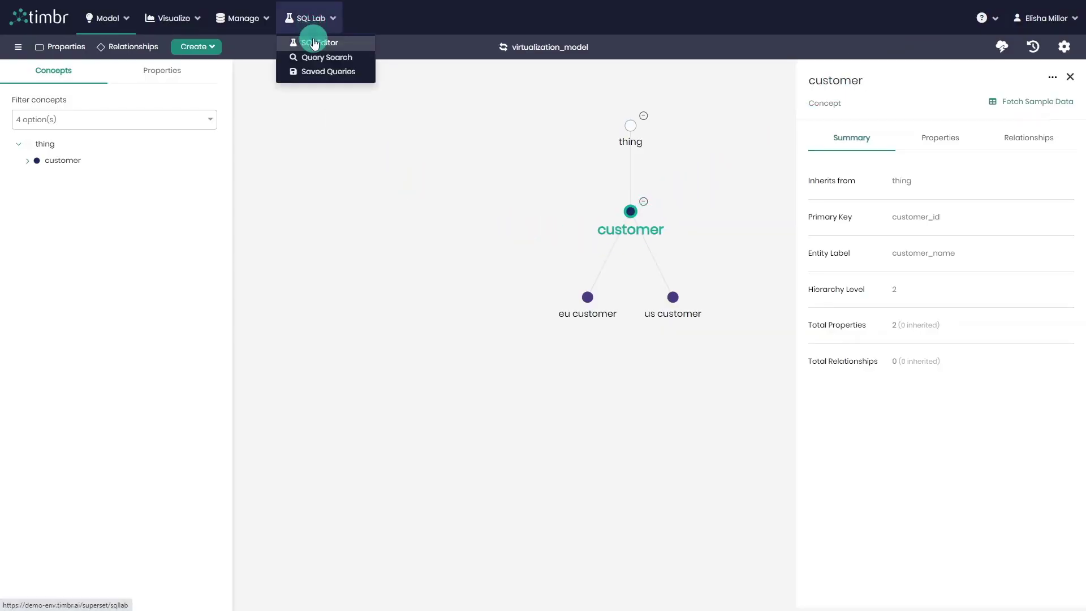
left_click(314, 44)
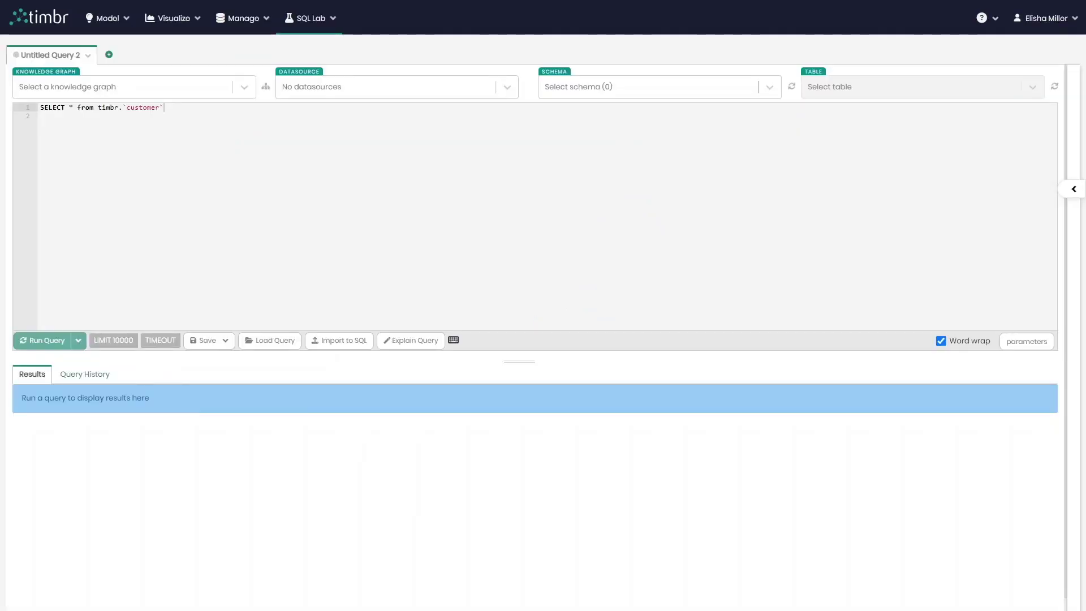
left_click(162, 86)
type("vi")
left_click(122, 162)
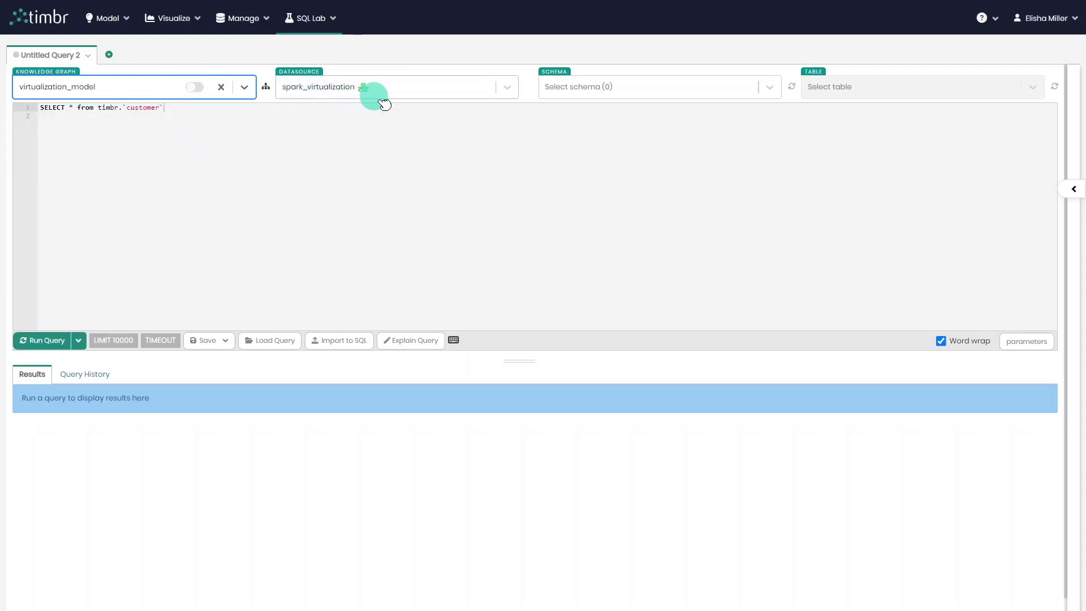
Run the customer concept query against the spark_virtualization datasource and sort the results by entity_type in both directions
left_click(400, 89)
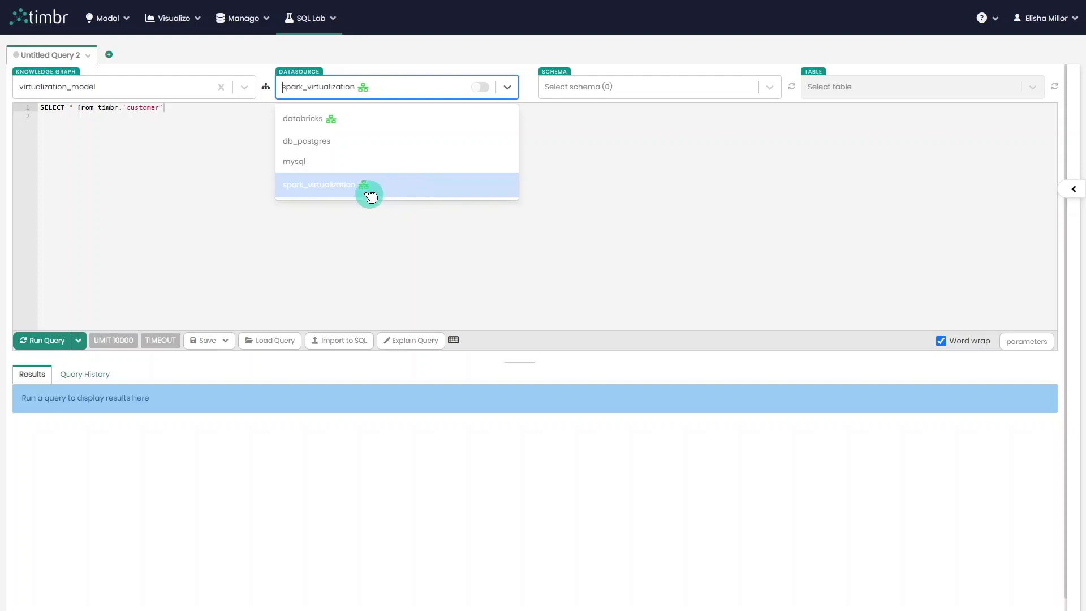
left_click(311, 193)
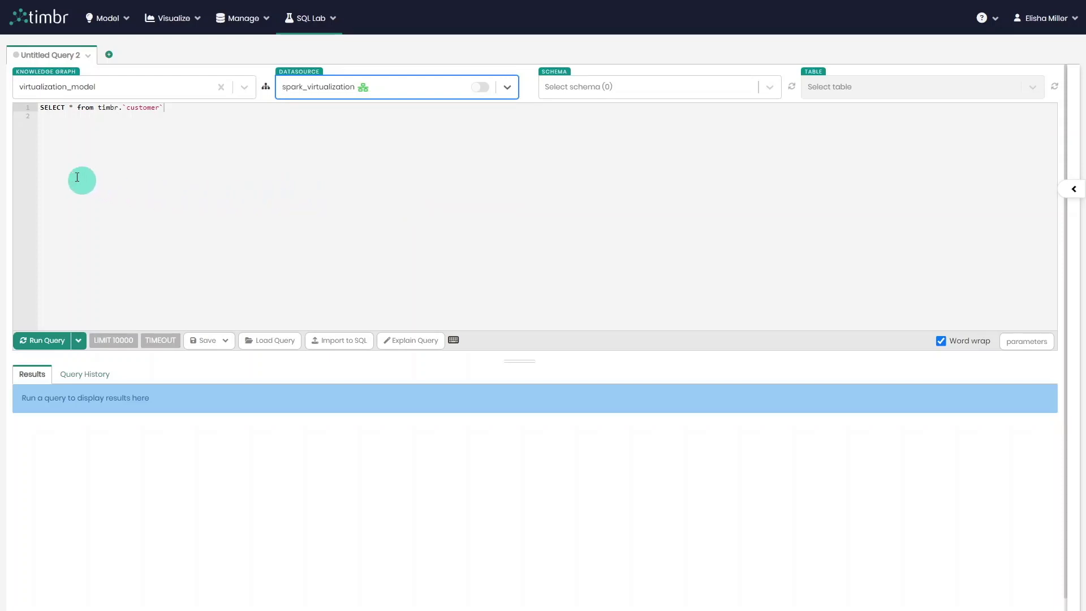
left_click(46, 339)
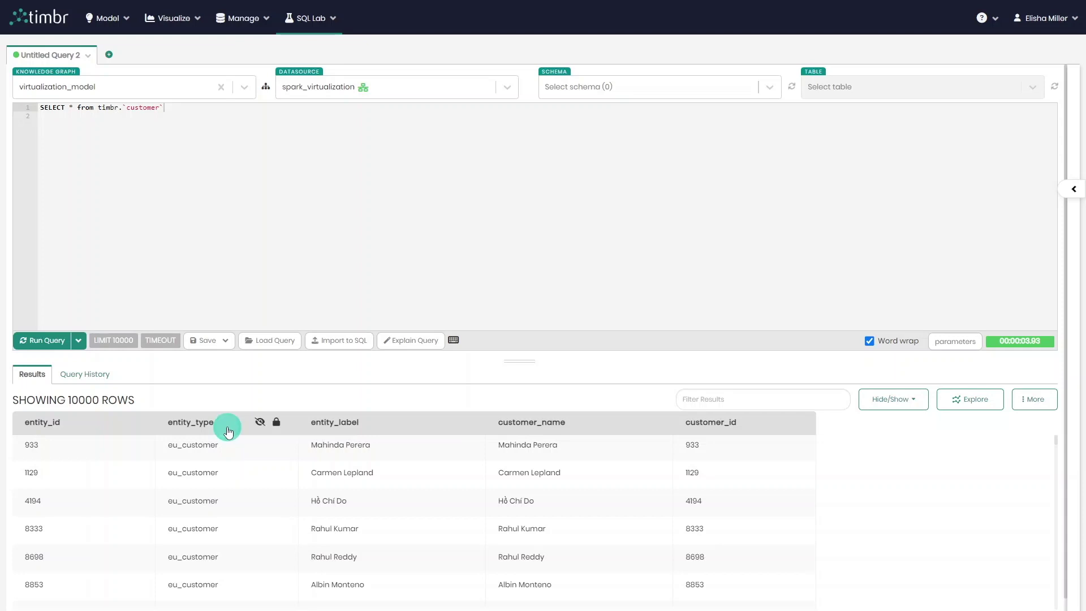
left_click(227, 430)
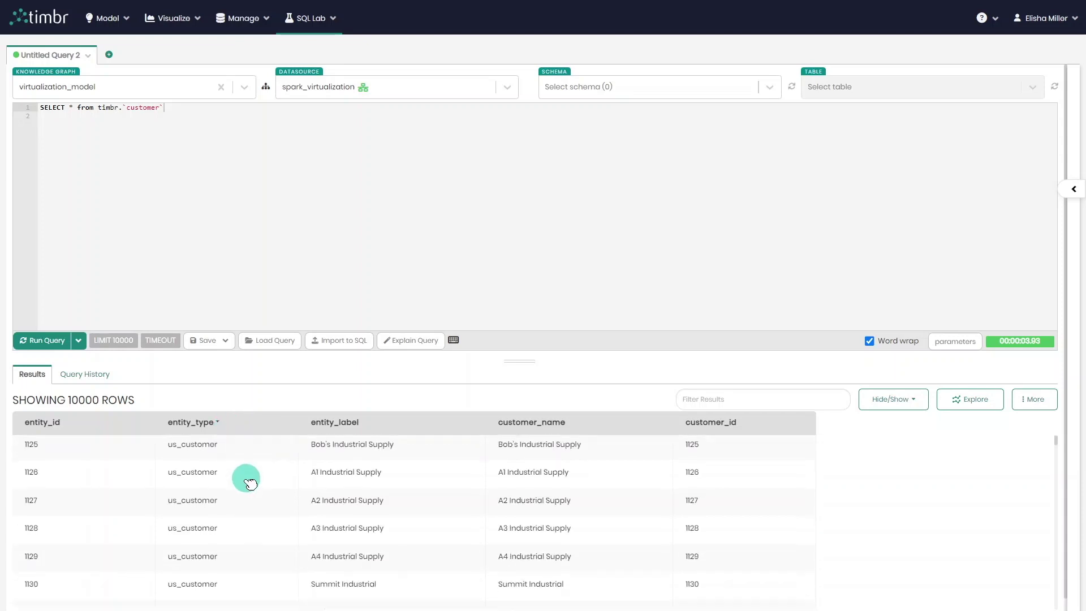
left_click(233, 427)
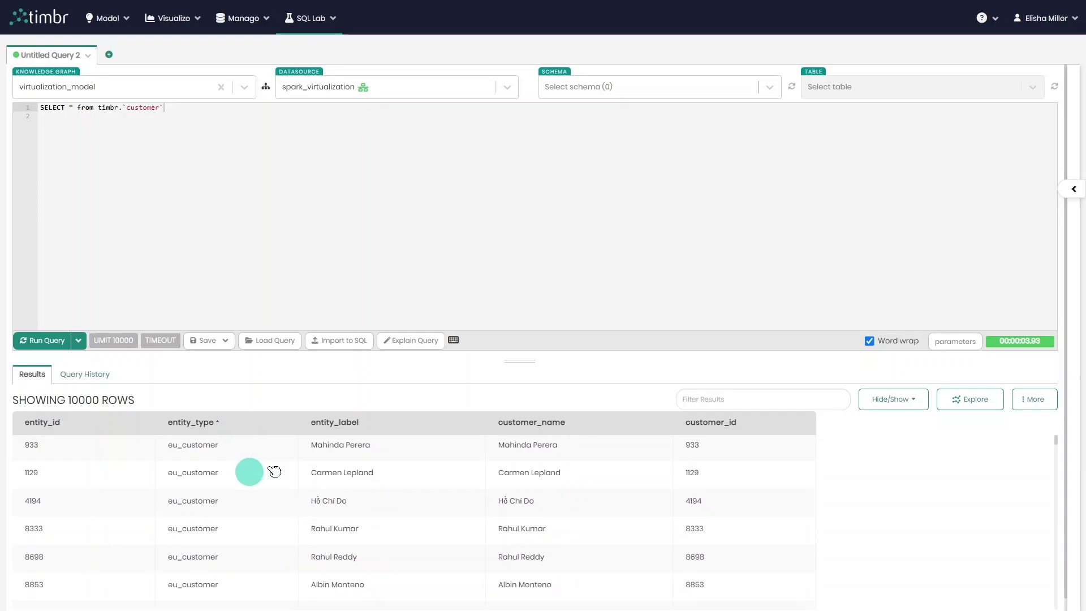
Explain the customer query, examine the Postgres and MySQL sources in its generated SQL, and close the explanation
left_click(411, 347)
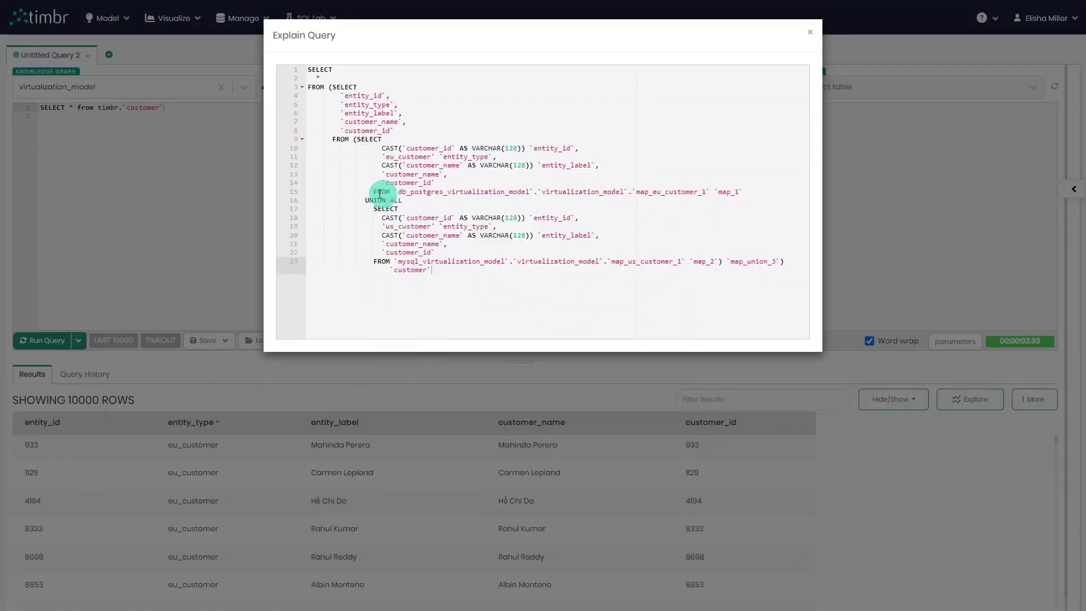
double_click(422, 192)
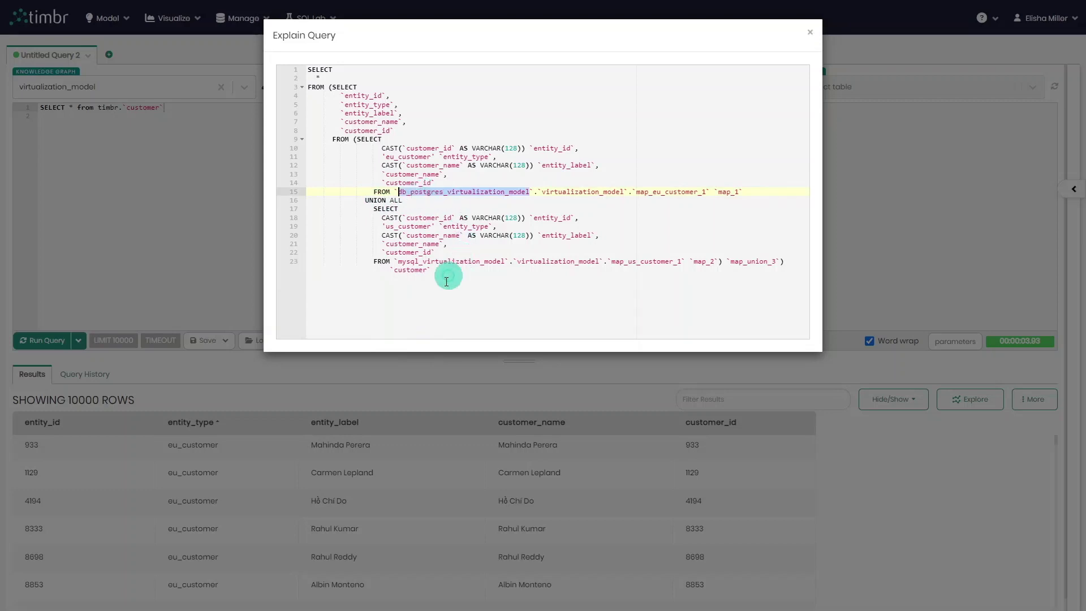
double_click(413, 262)
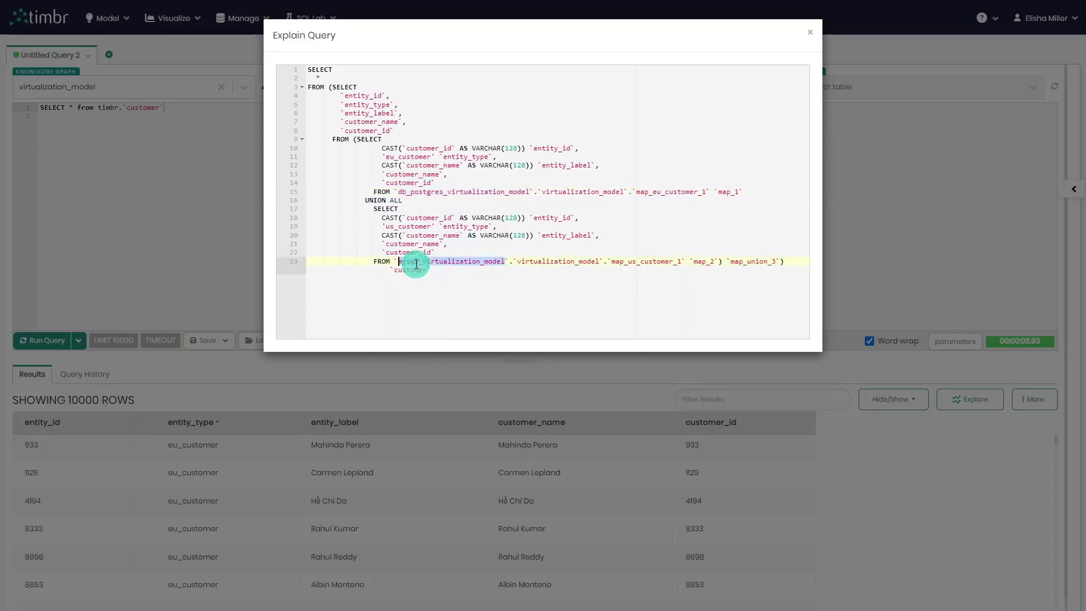
left_click(810, 33)
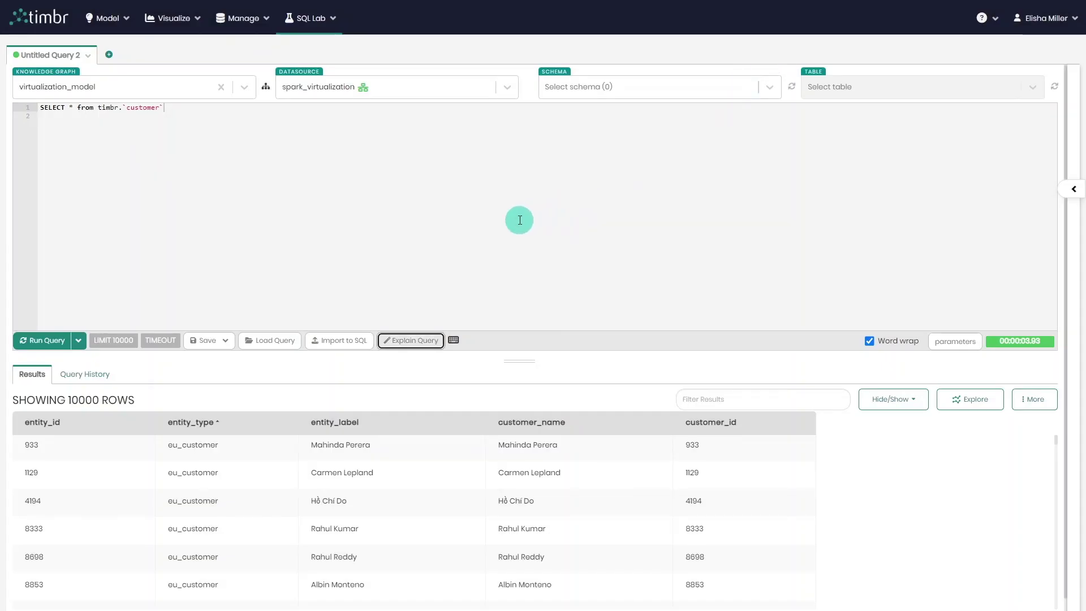
Run the same customer query against the databricks datasource and sort the results by entity_type in both directions
left_click(400, 88)
left_click(372, 117)
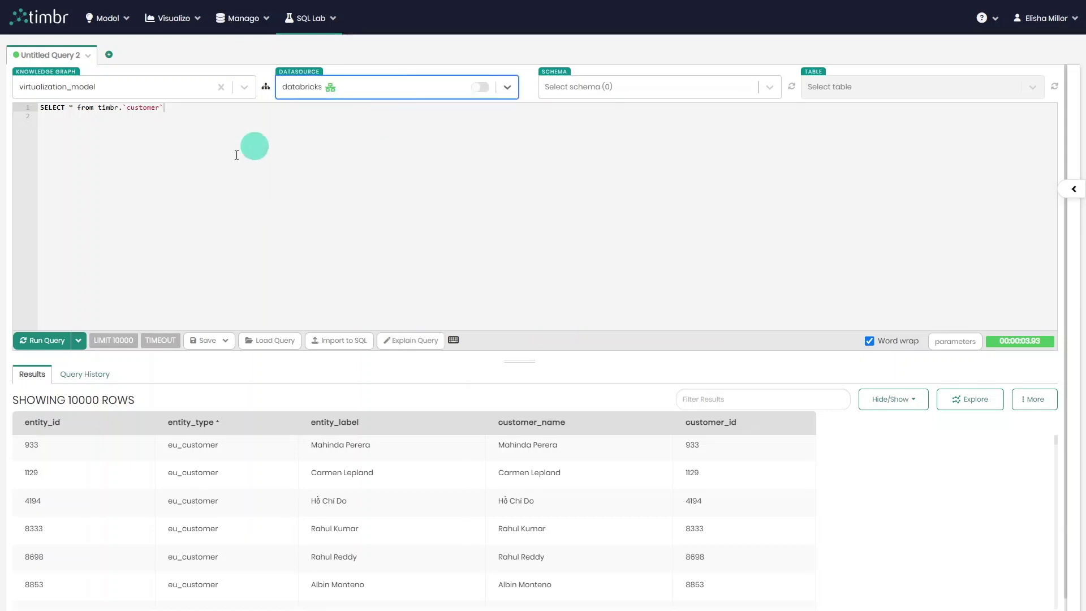
left_click(36, 340)
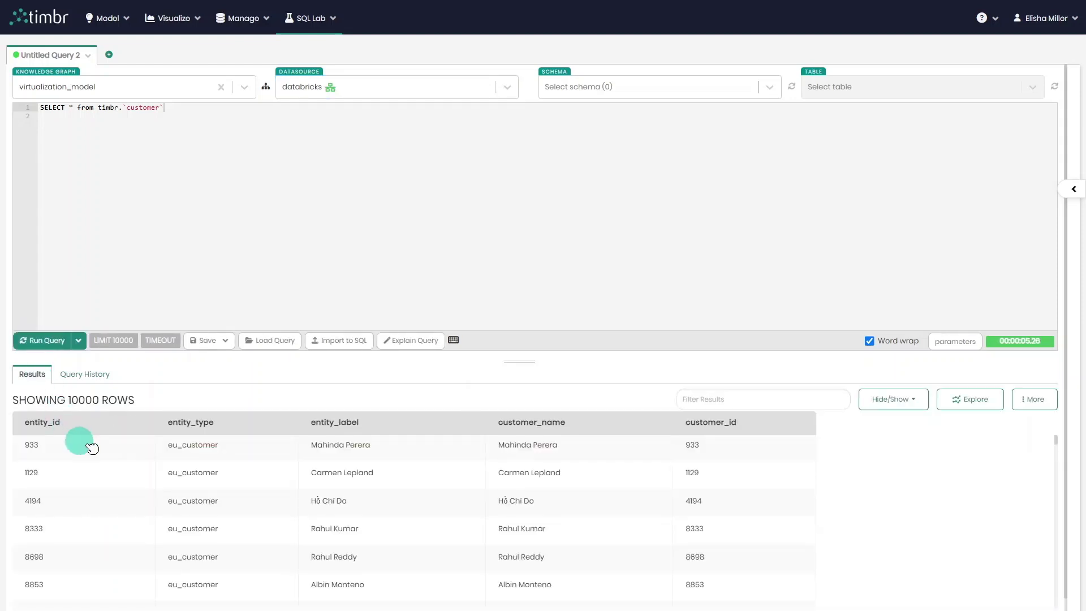
left_click(236, 431)
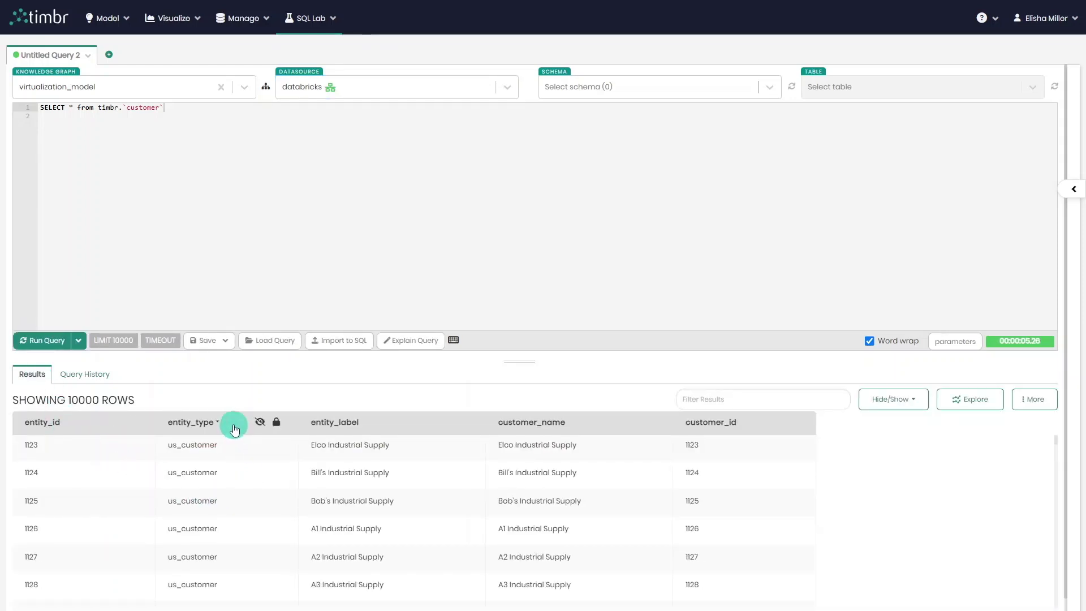
left_click(235, 430)
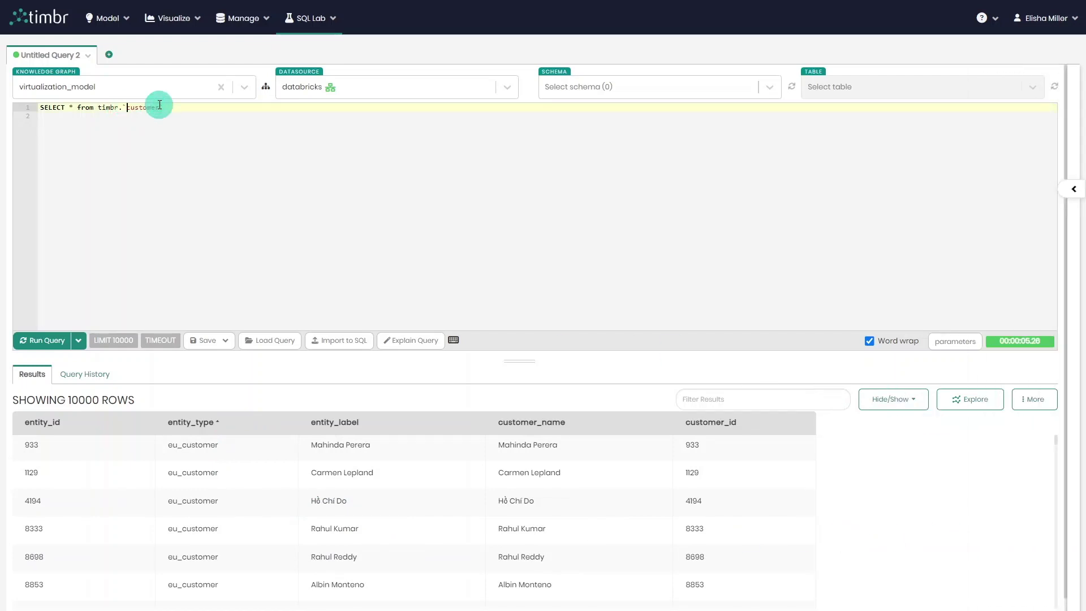
Change the queried concept to us_customer, run the query on databricks, and view and close its generated SQL
type("us_")
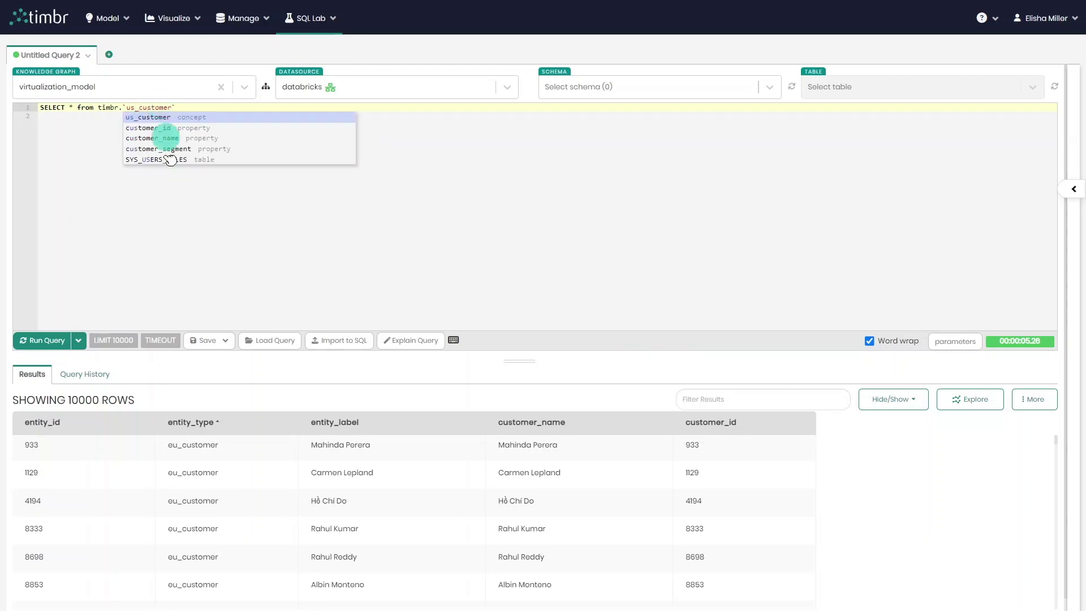
left_click(42, 339)
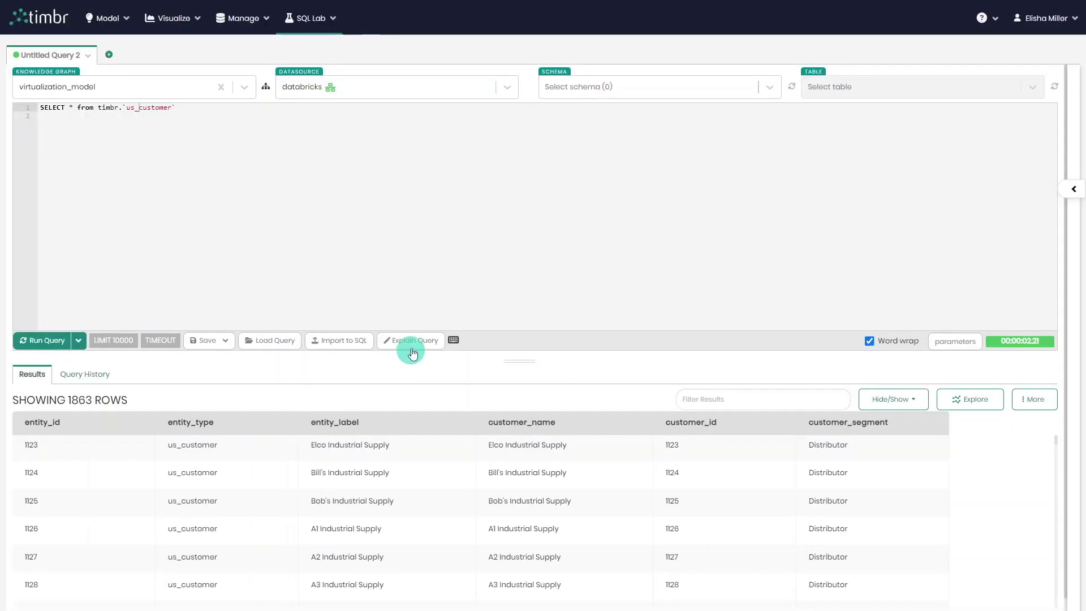
left_click(411, 344)
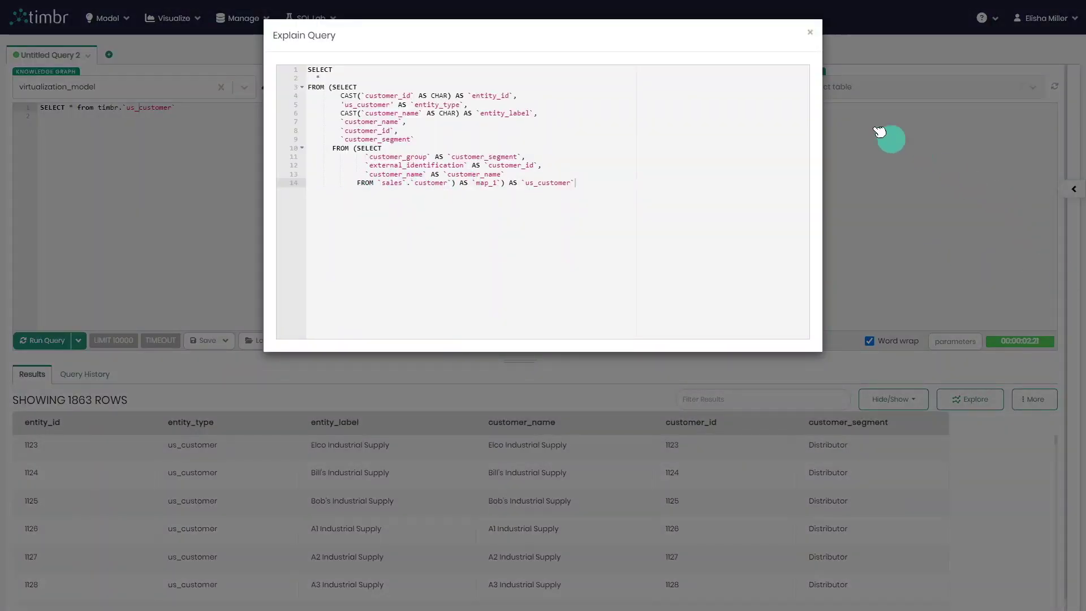
left_click(810, 35)
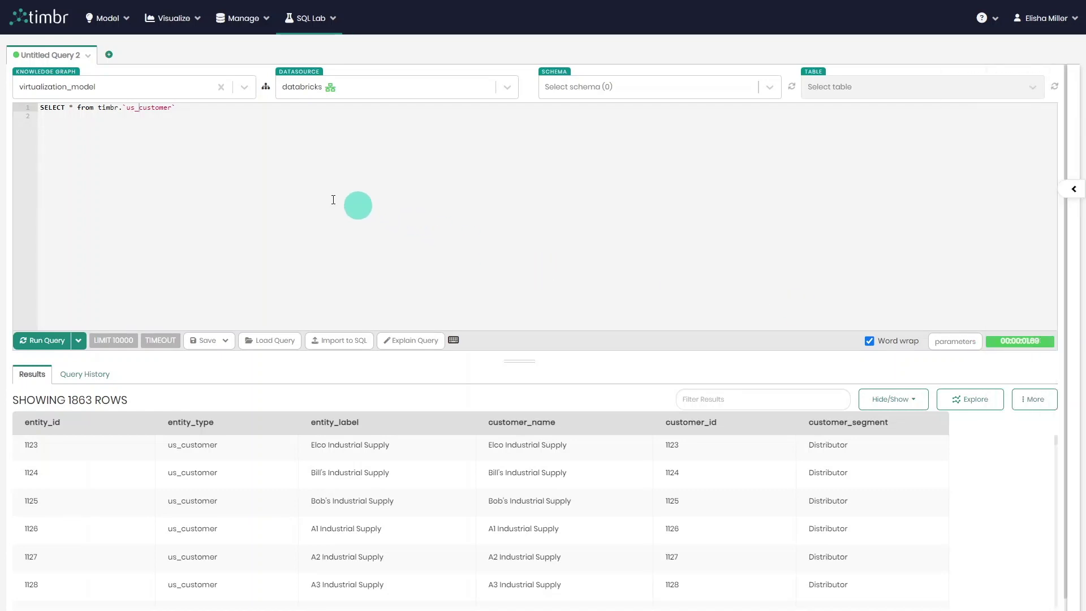
Change the queried concept back to customer and run the query against the mysql datasource
left_click(138, 110)
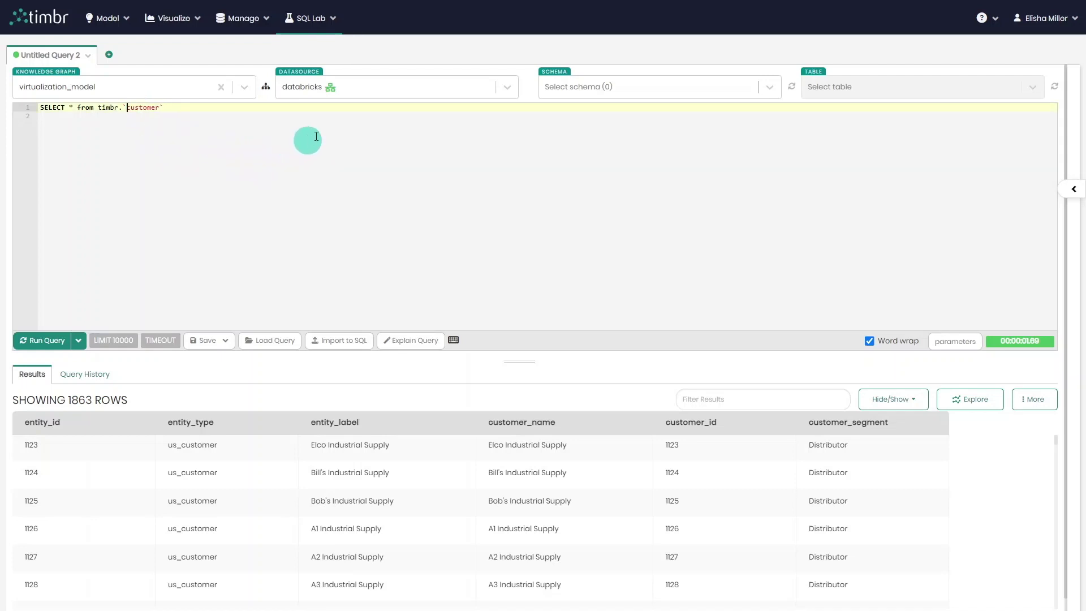
left_click(370, 90)
left_click(332, 161)
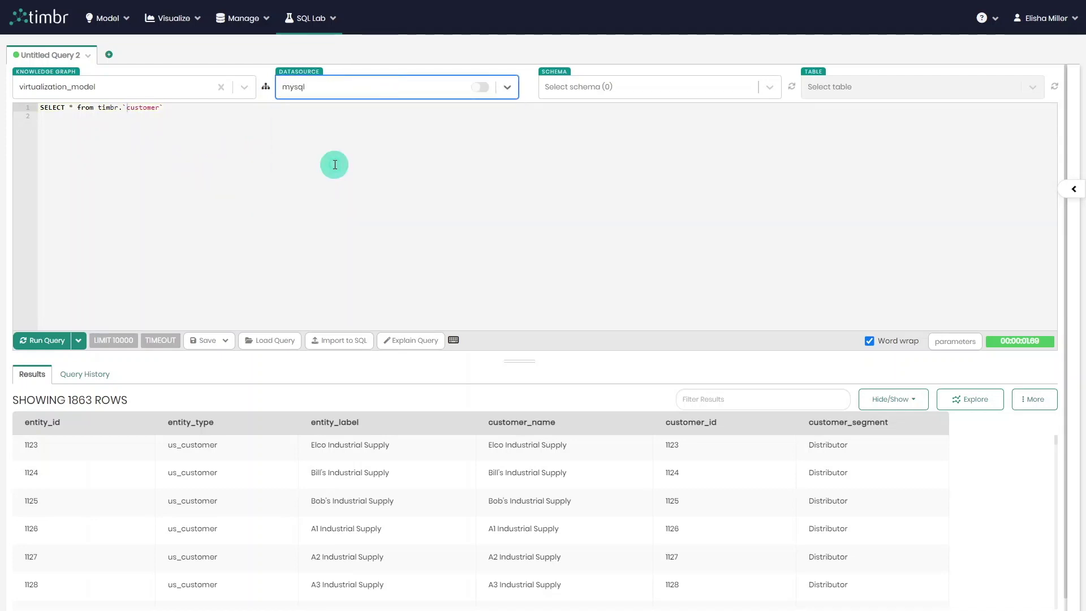
left_click(34, 345)
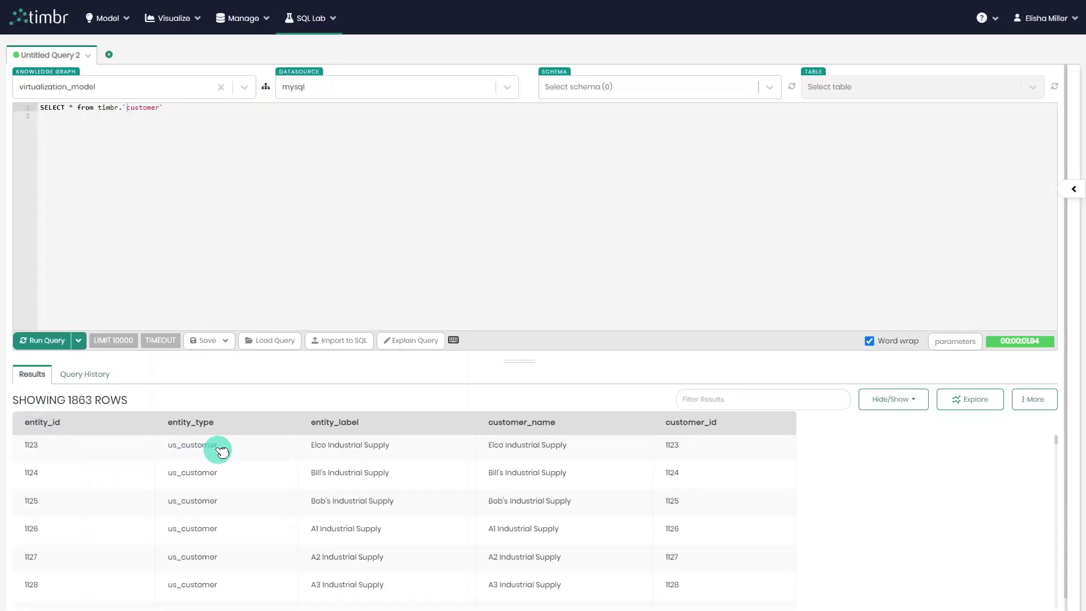
Review the entity types in the mysql results and view the query's generated SQL, then close it
scroll(226, 455, "down", 2)
scroll(229, 441, "up", 2)
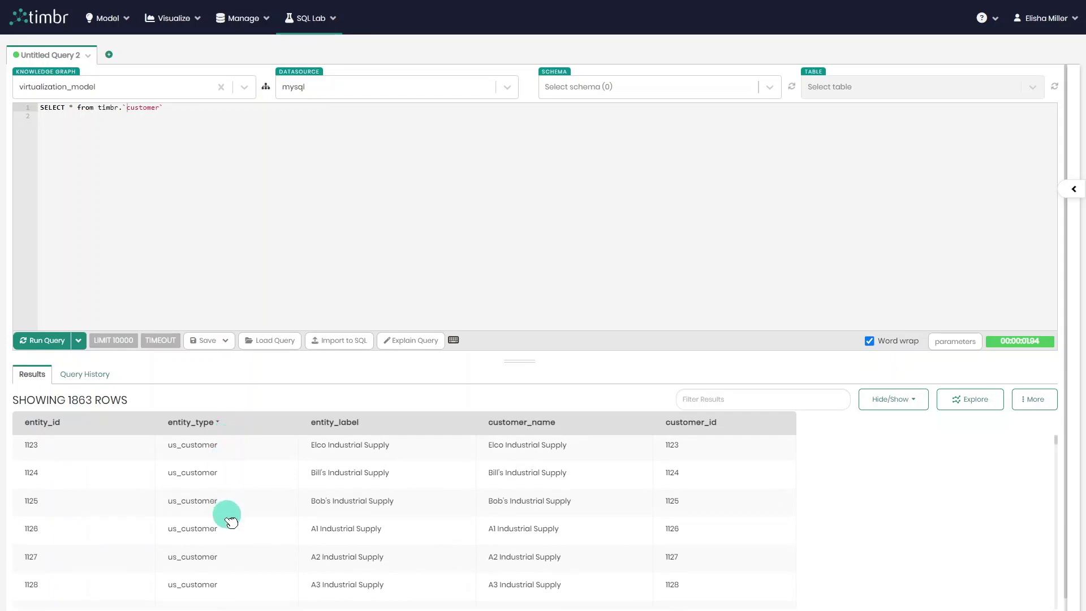
left_click(416, 341)
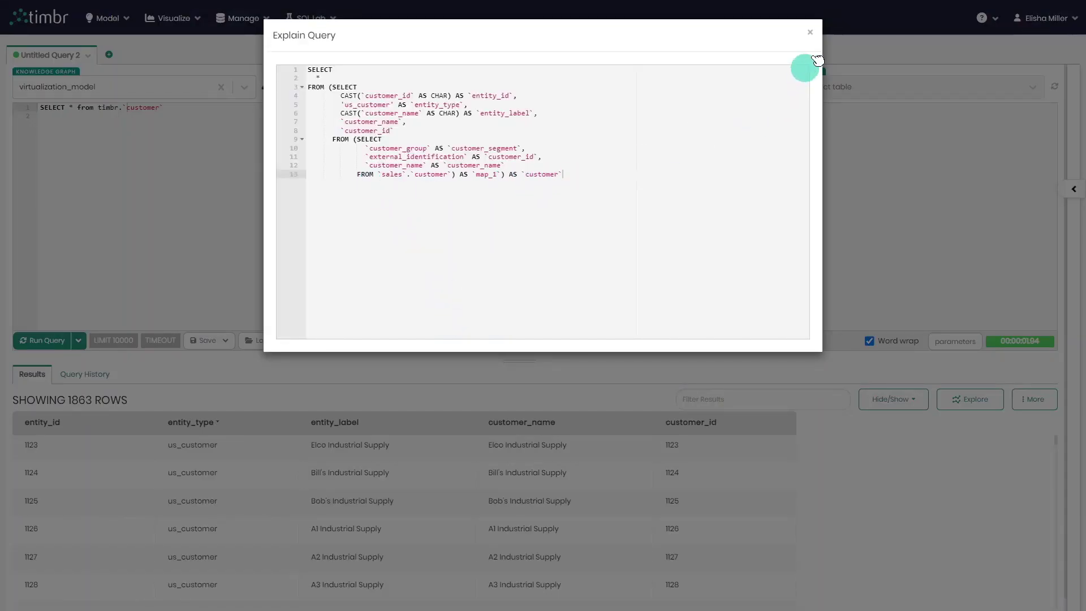
left_click(810, 32)
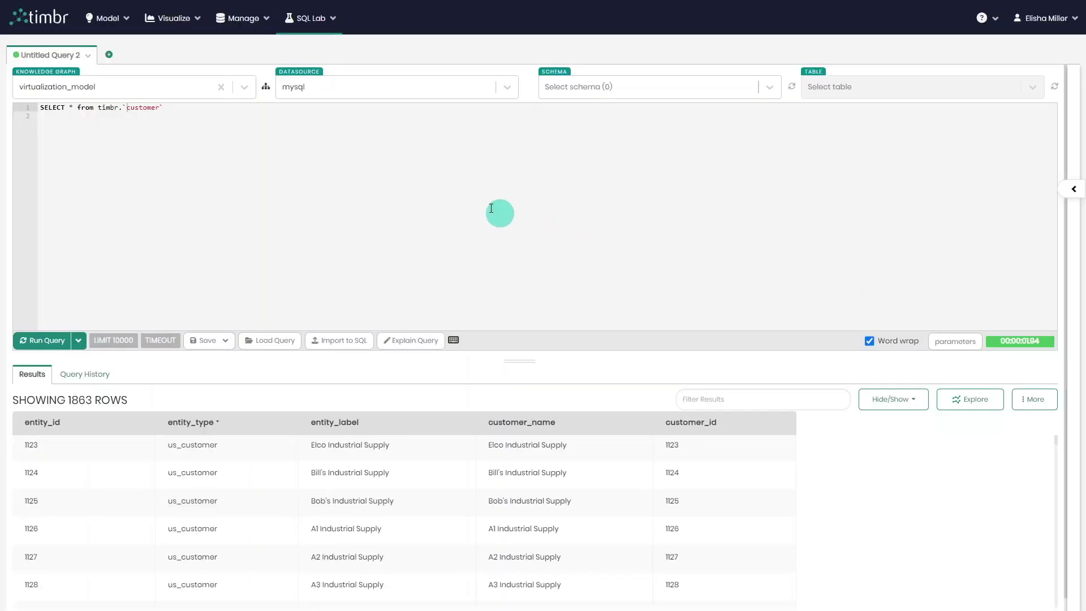
Select the db_postgres datasource and run the query on the us_customer concept
left_click(388, 89)
left_click(348, 139)
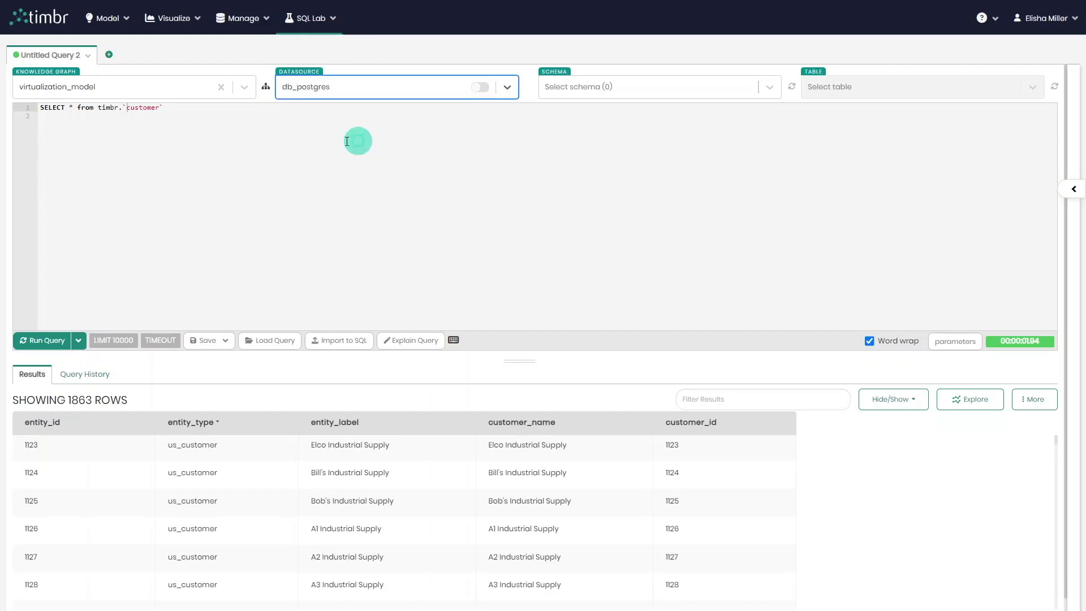
left_click(129, 106)
type("us_")
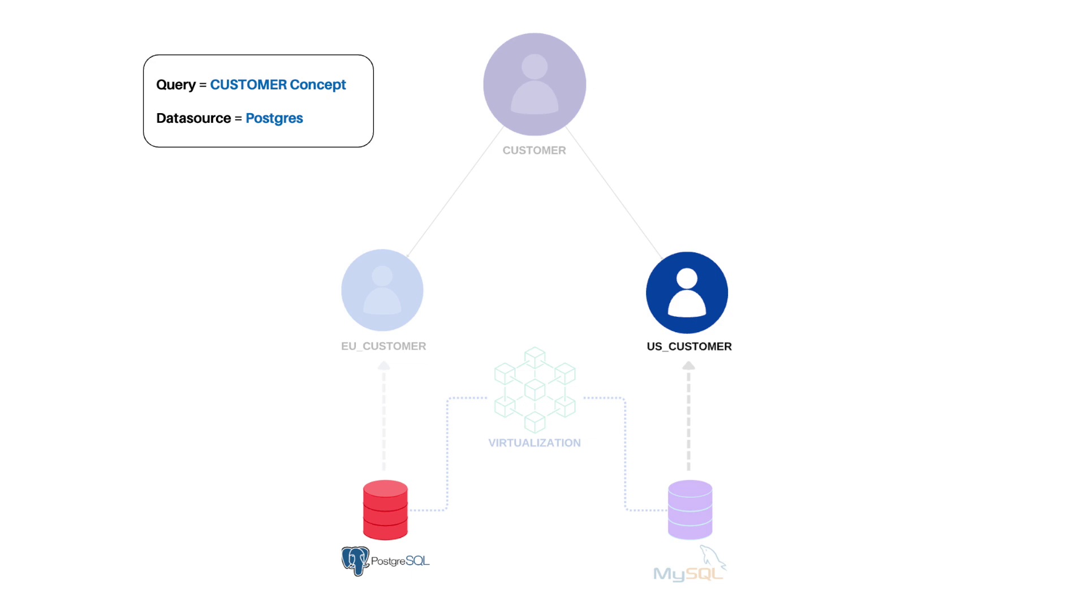
left_click(57, 341)
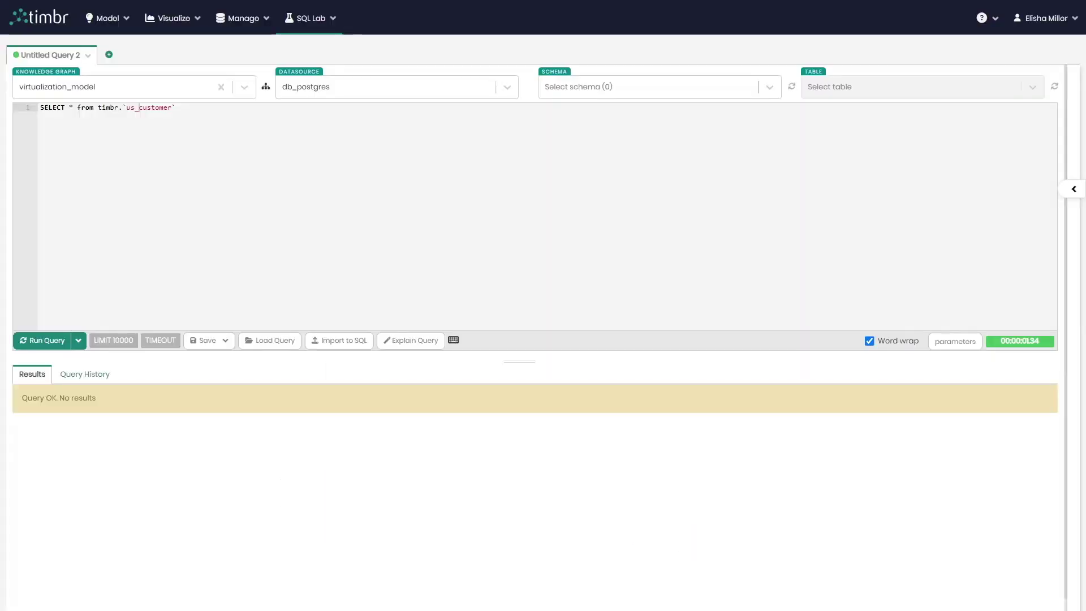
Query the customer concept on spark_virtualization, adding a WHERE customer_name in clause with 'Wall Street Hardware' and an EU customer's full name
key("BackSpace")
left_click(193, 120)
key("Return")
type("WHERE customer_name in ('Wall Street Hardware', 'Joe Jones')")
left_click(324, 86)
left_click(345, 181)
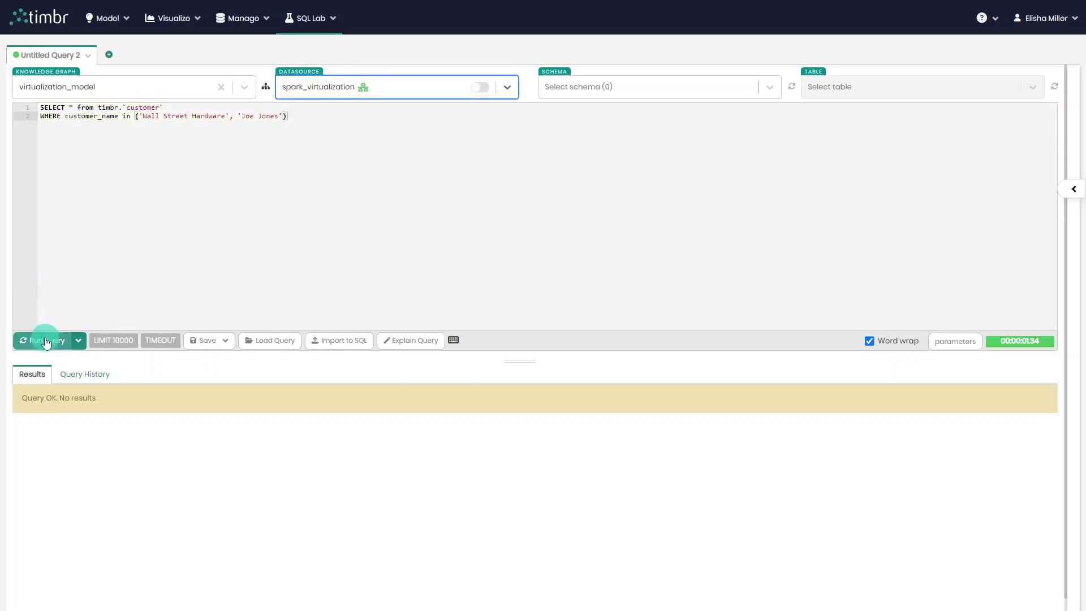
left_click(45, 341)
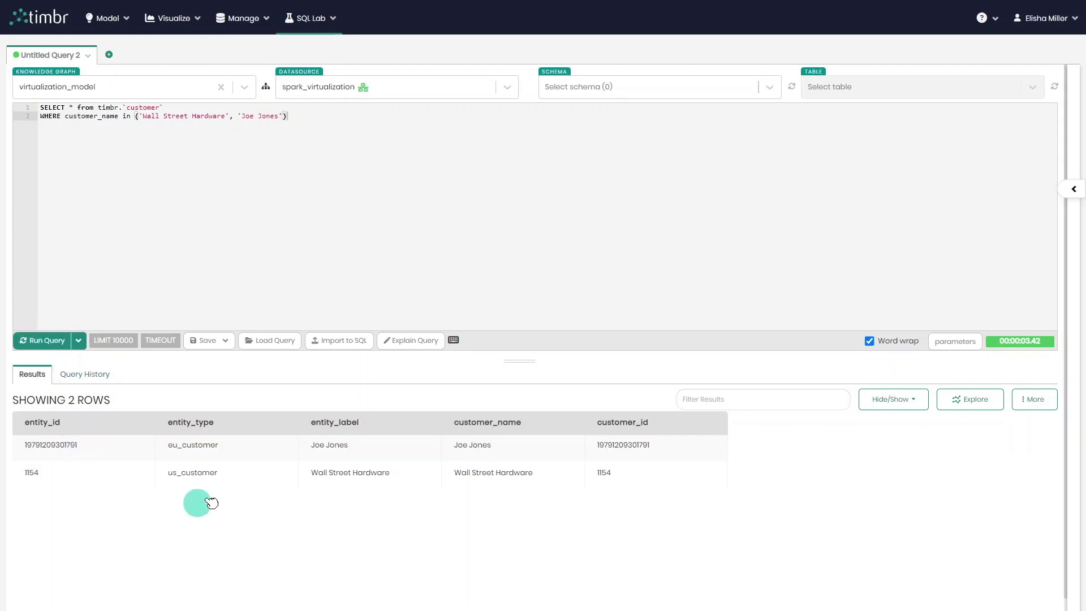
Open the query search history and examine the entry for the filtered customer query on spark_virtualization
left_click(311, 19)
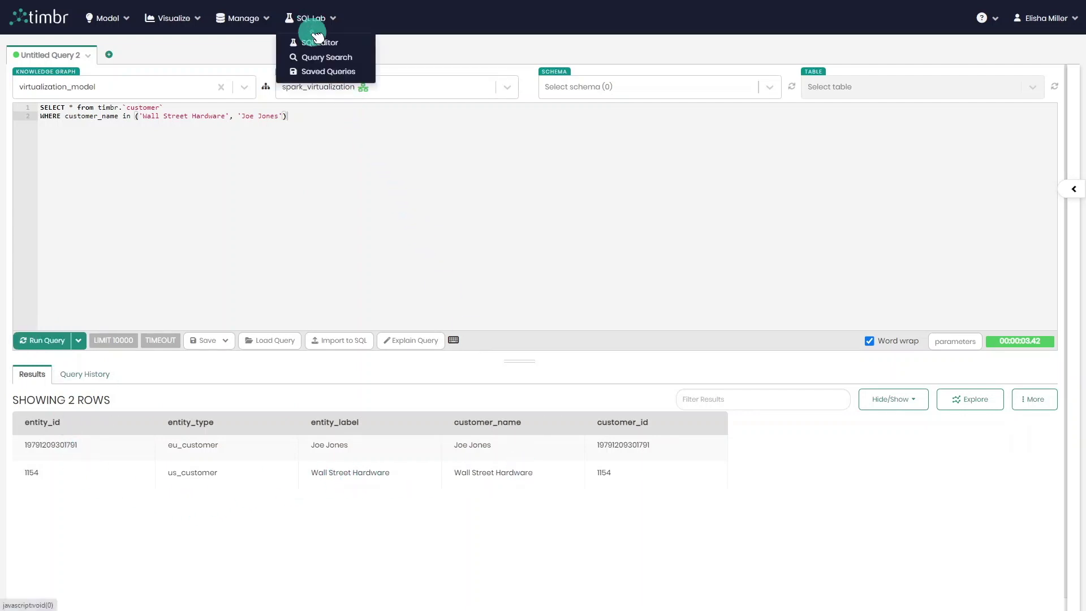
left_click(315, 54)
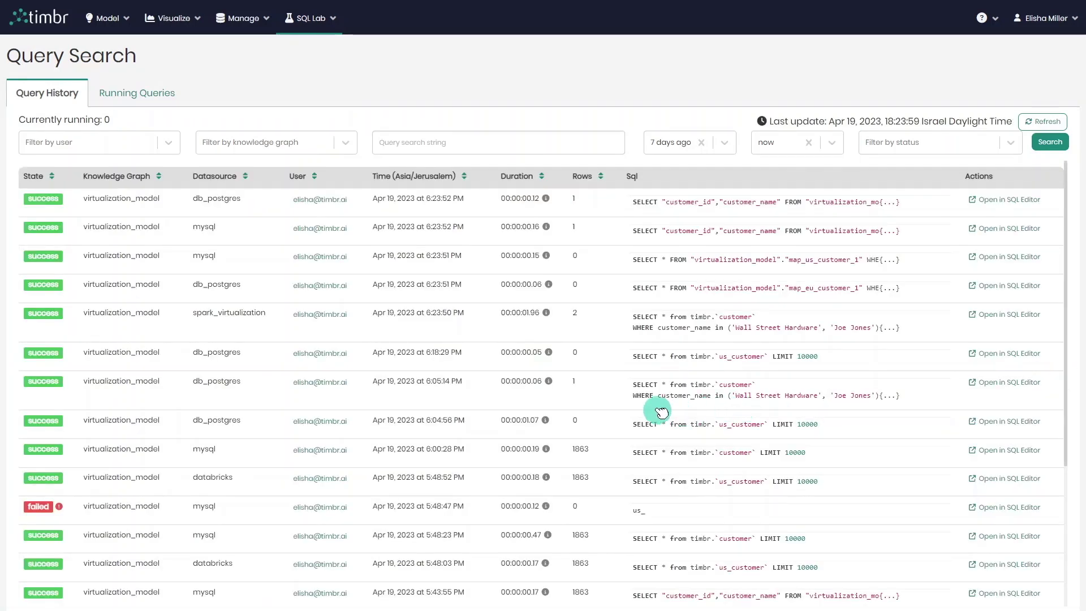
double_click(218, 314)
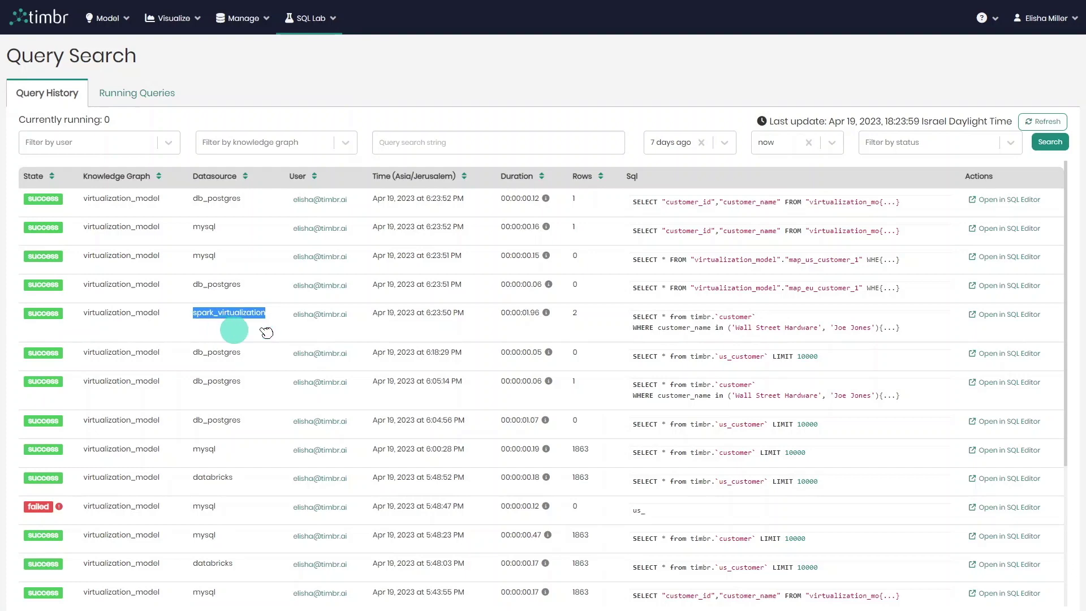
Inspect the full source SQL of the filtered spark_virtualization query and of the newest mysql and db_postgres queries in the history, then close it
left_click(642, 323)
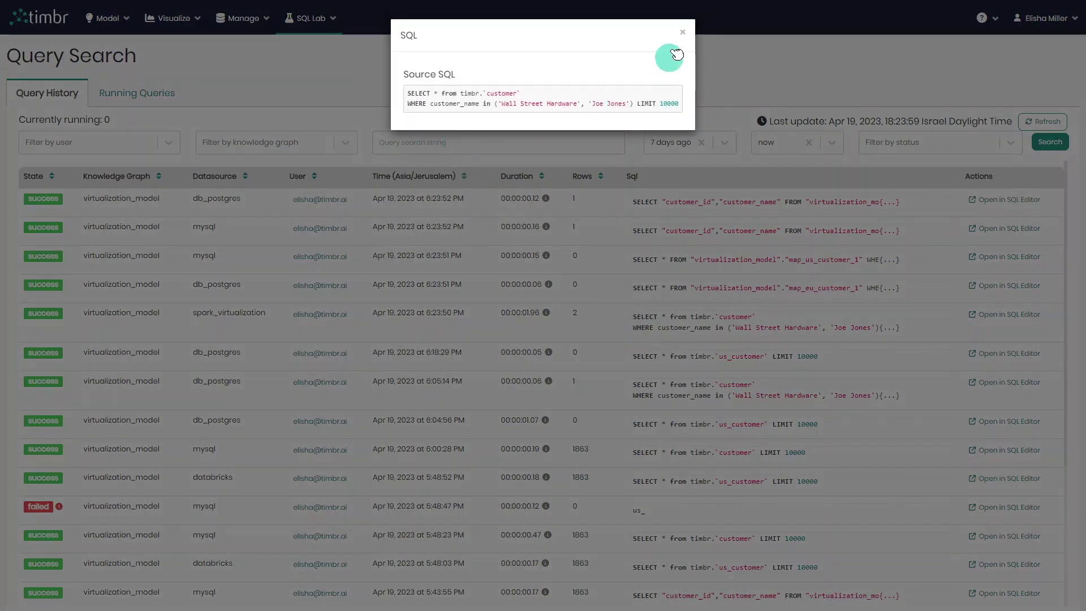
left_click(682, 32)
double_click(206, 227)
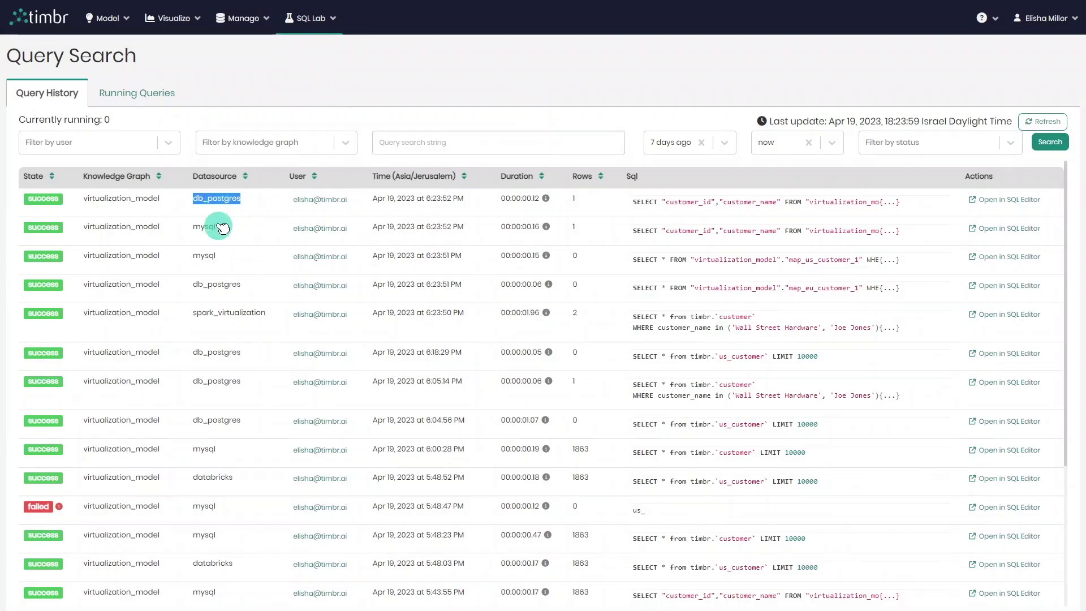
left_click(723, 237)
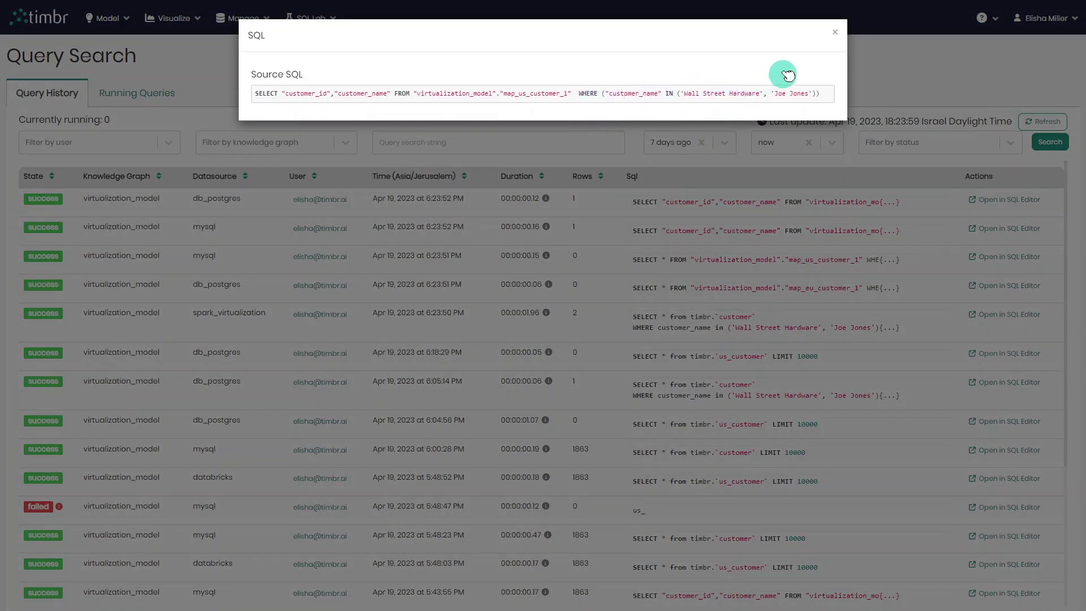
left_click(735, 195)
left_click(735, 200)
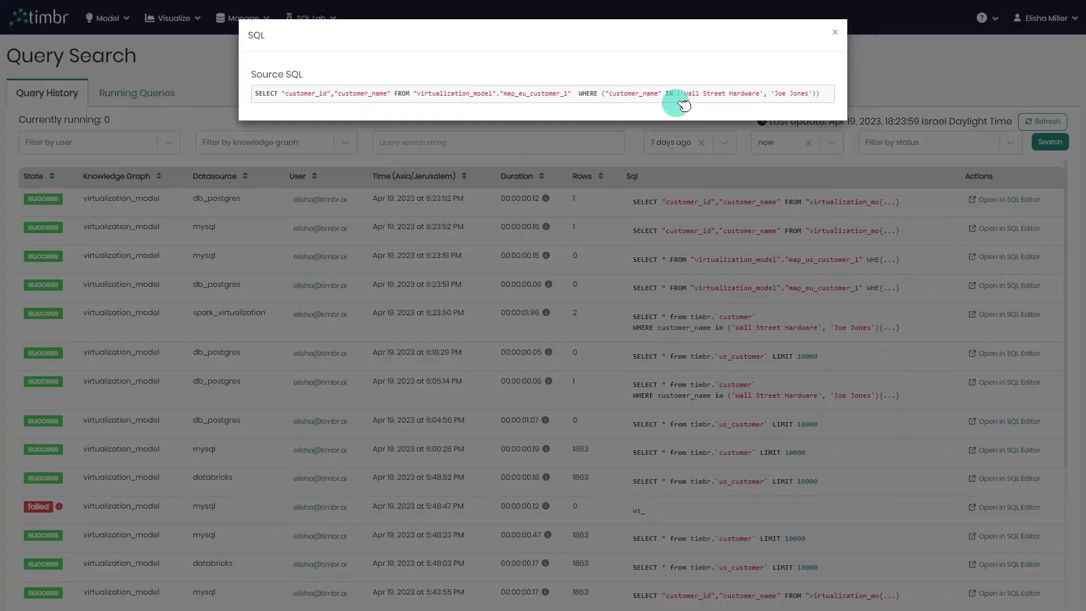
left_click(834, 34)
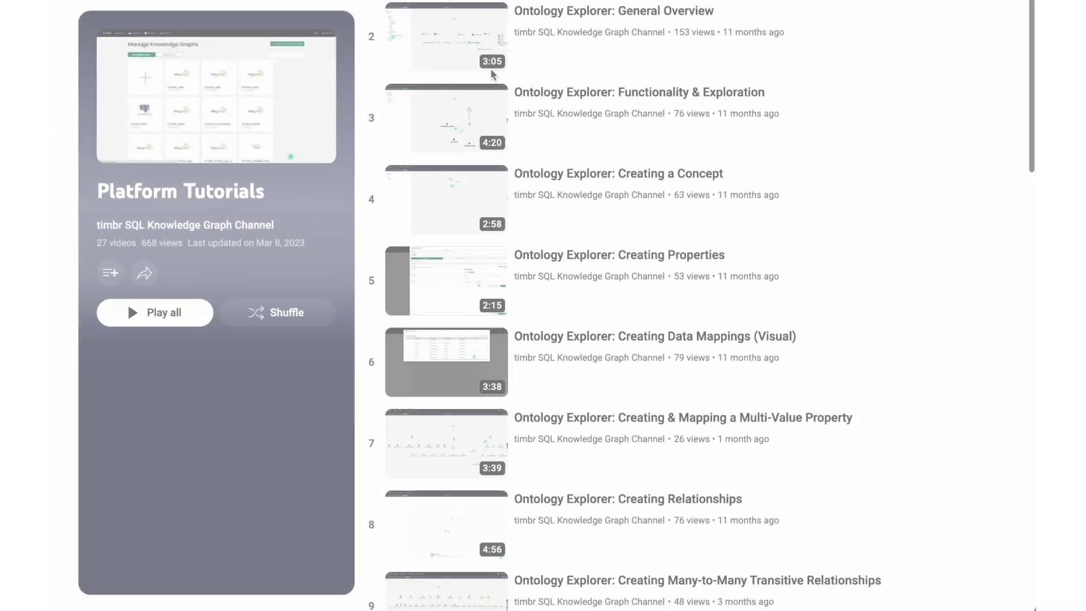
Browse the Platform Tutorials playlist of the timbr SQL Knowledge Graph Channel on YouTube through to the tool connection videos
scroll(490, 69, "down", 5)
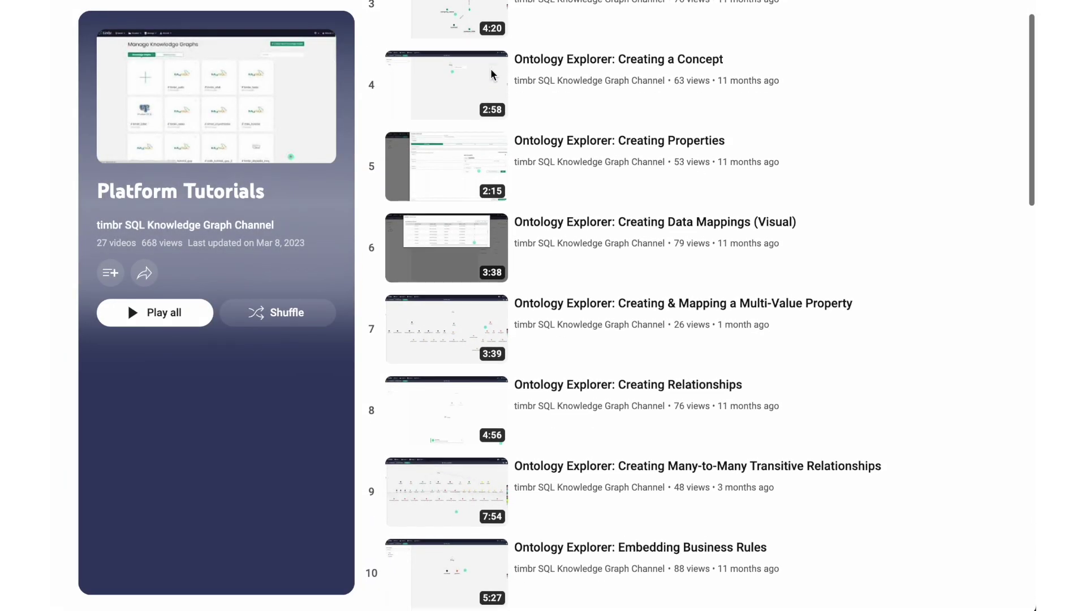
scroll(574, 229, "down", 5)
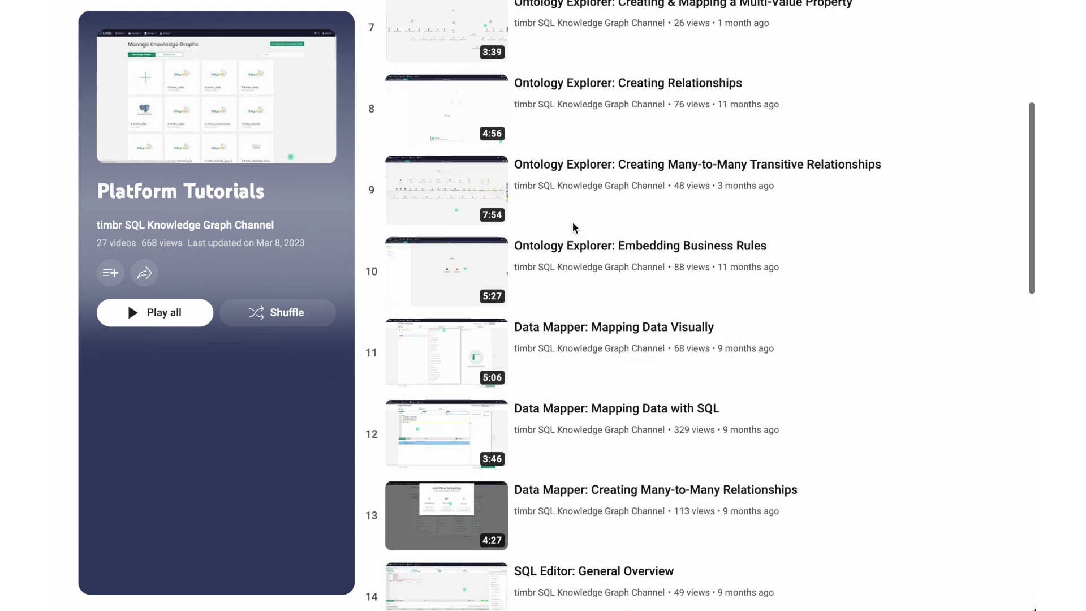
scroll(574, 229, "down", 7)
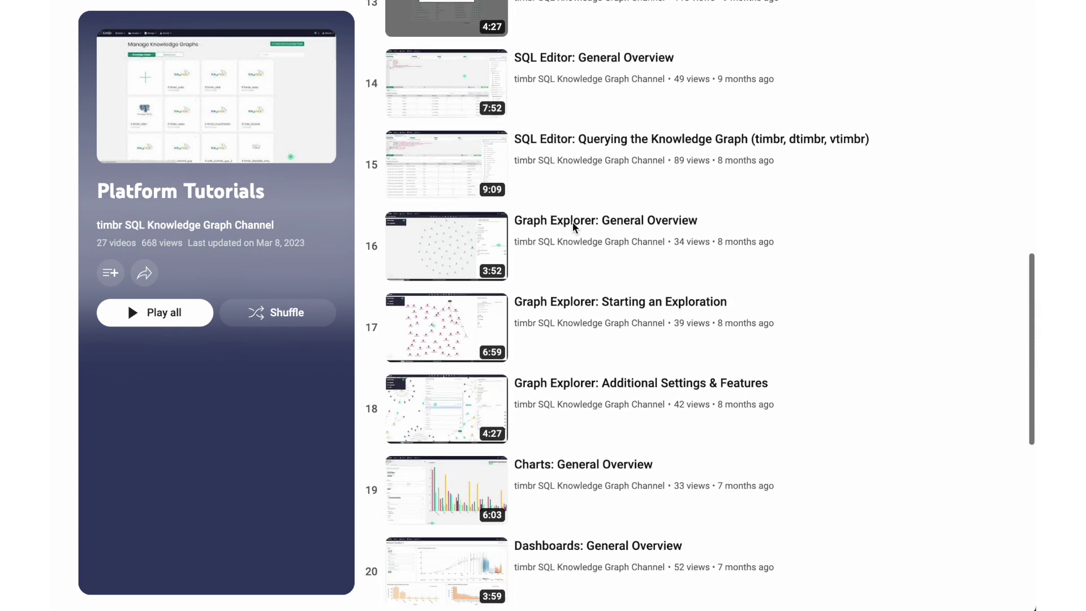
scroll(574, 229, "down", 4)
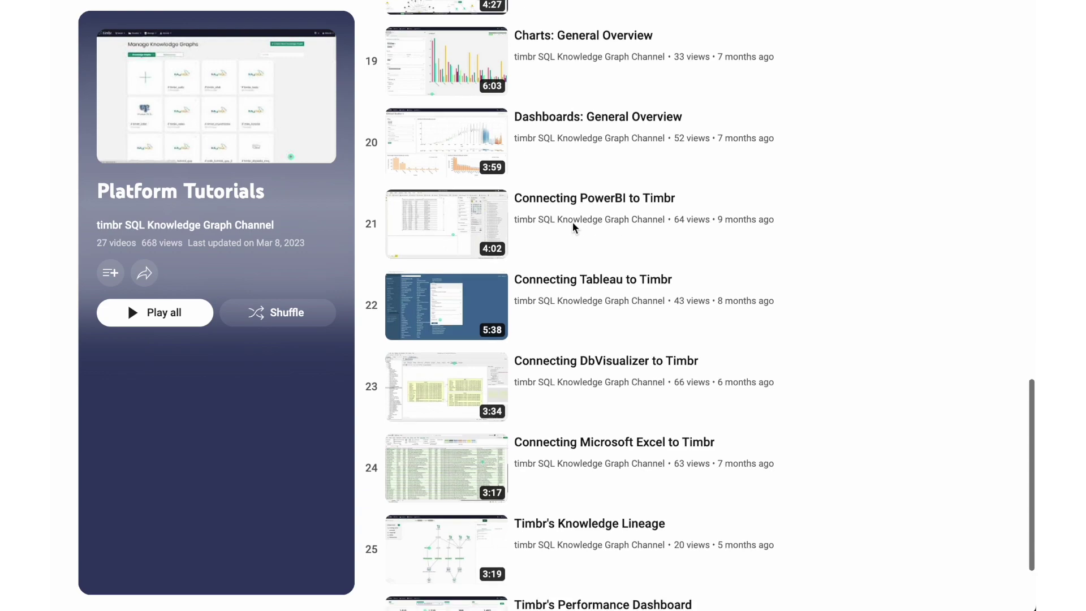